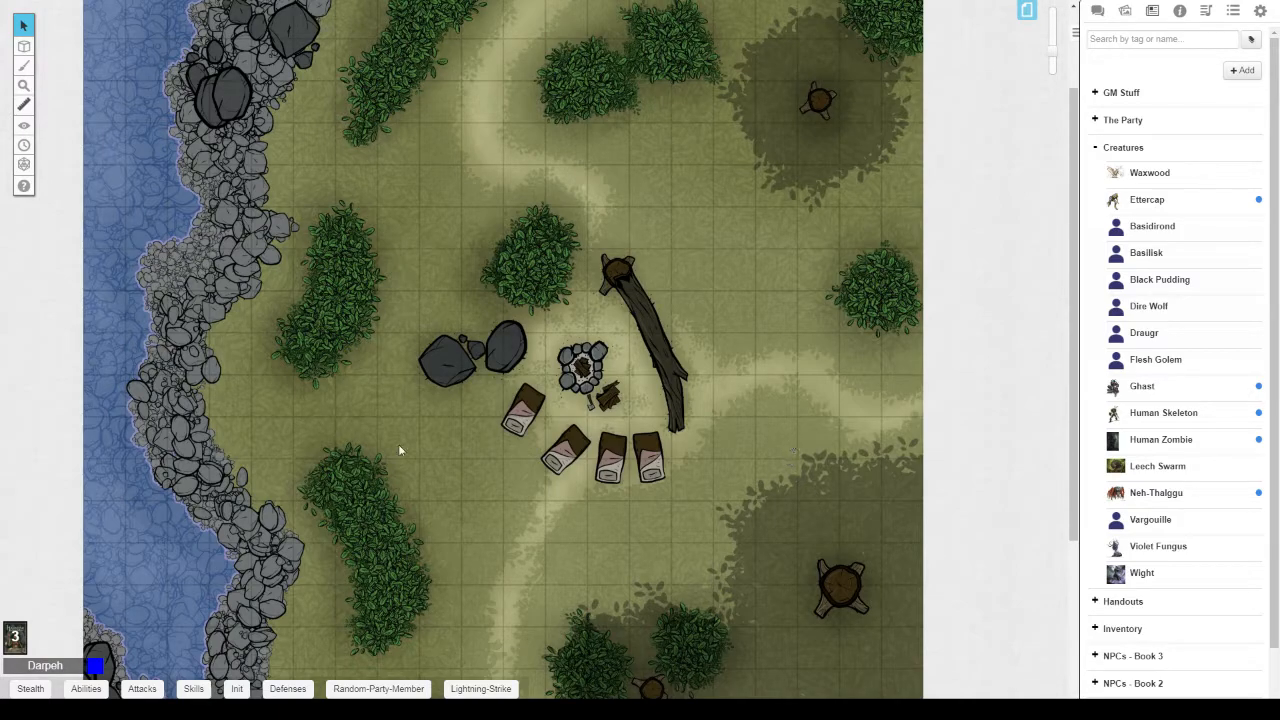
Add a new character to the Creatures folder in the journal.
scroll(876, 542, up, 3)
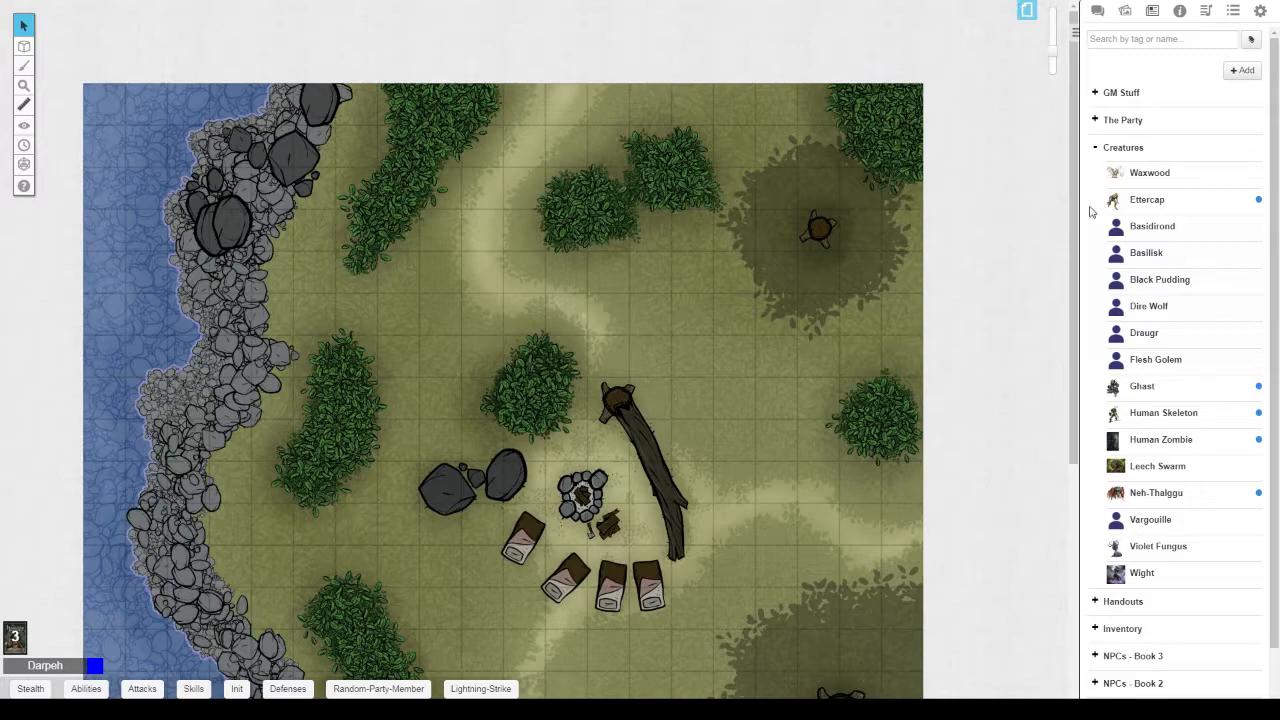
right_click(1122, 152)
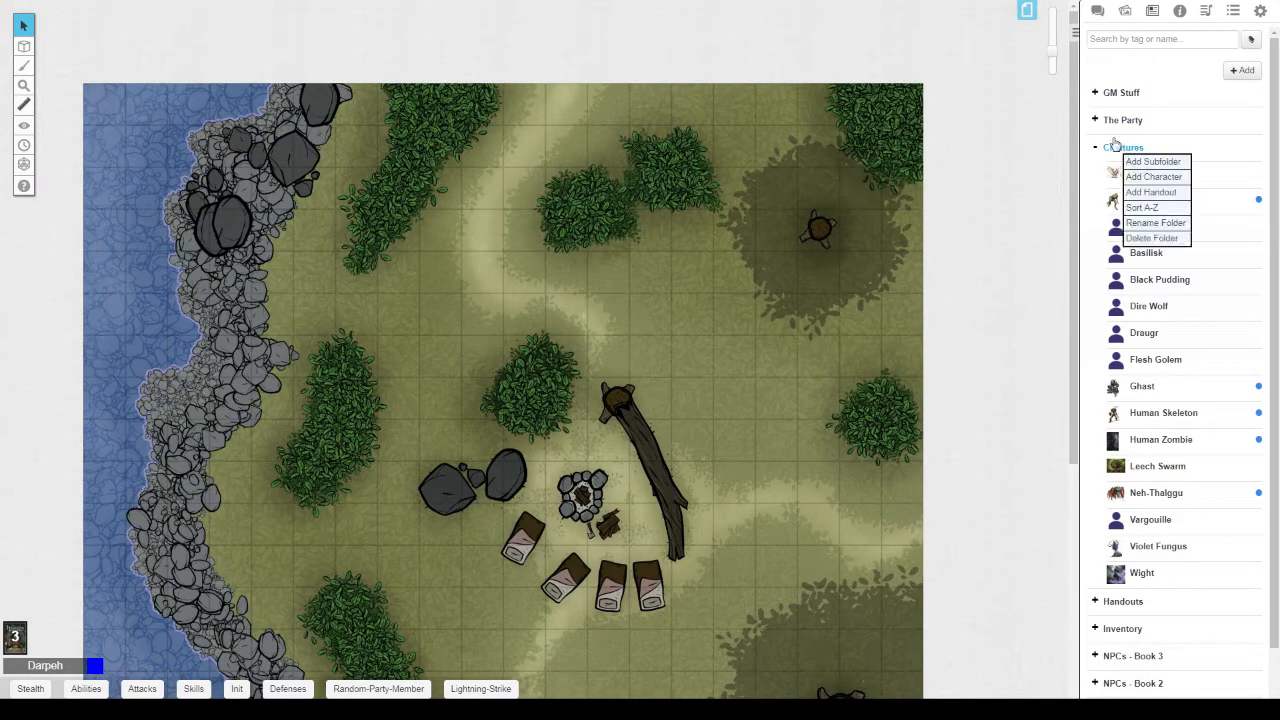
click(1154, 178)
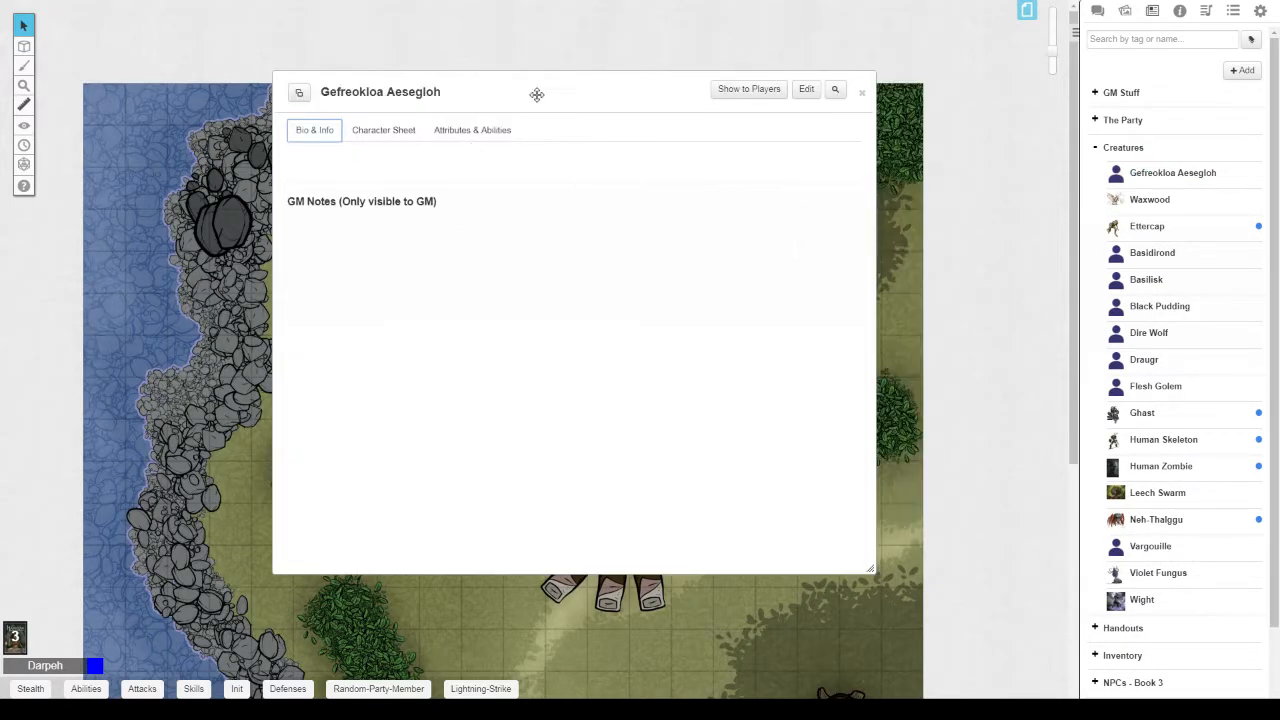
Mark the new character's sheet as an NPC, leave the sheet configuration and show the monster statblock import section.
click(355, 129)
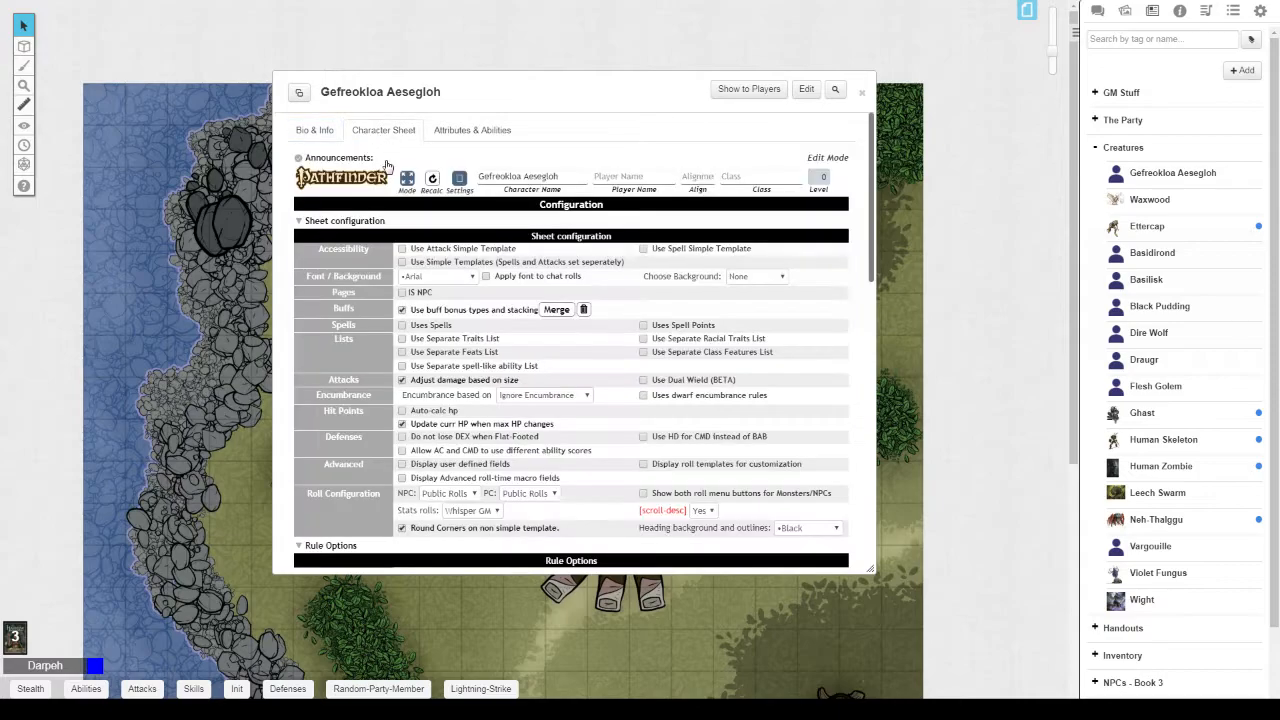
click(401, 310)
click(401, 292)
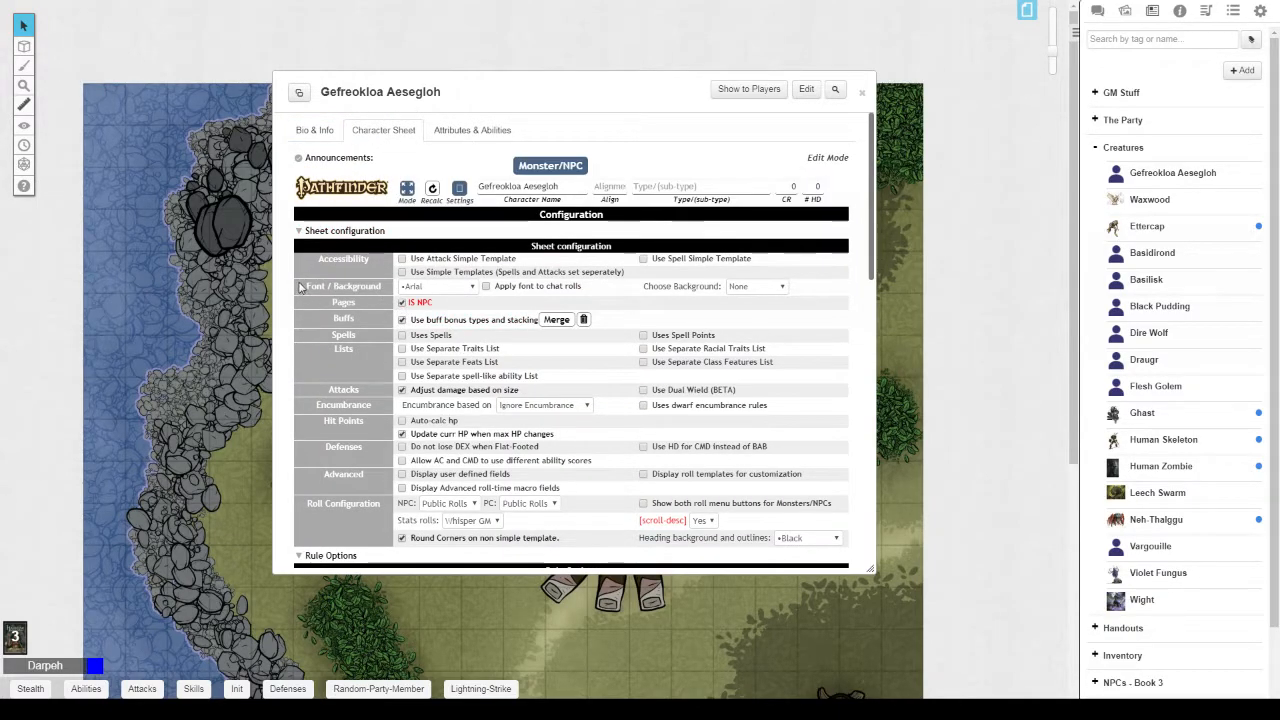
click(459, 188)
scroll(505, 180, down, 2)
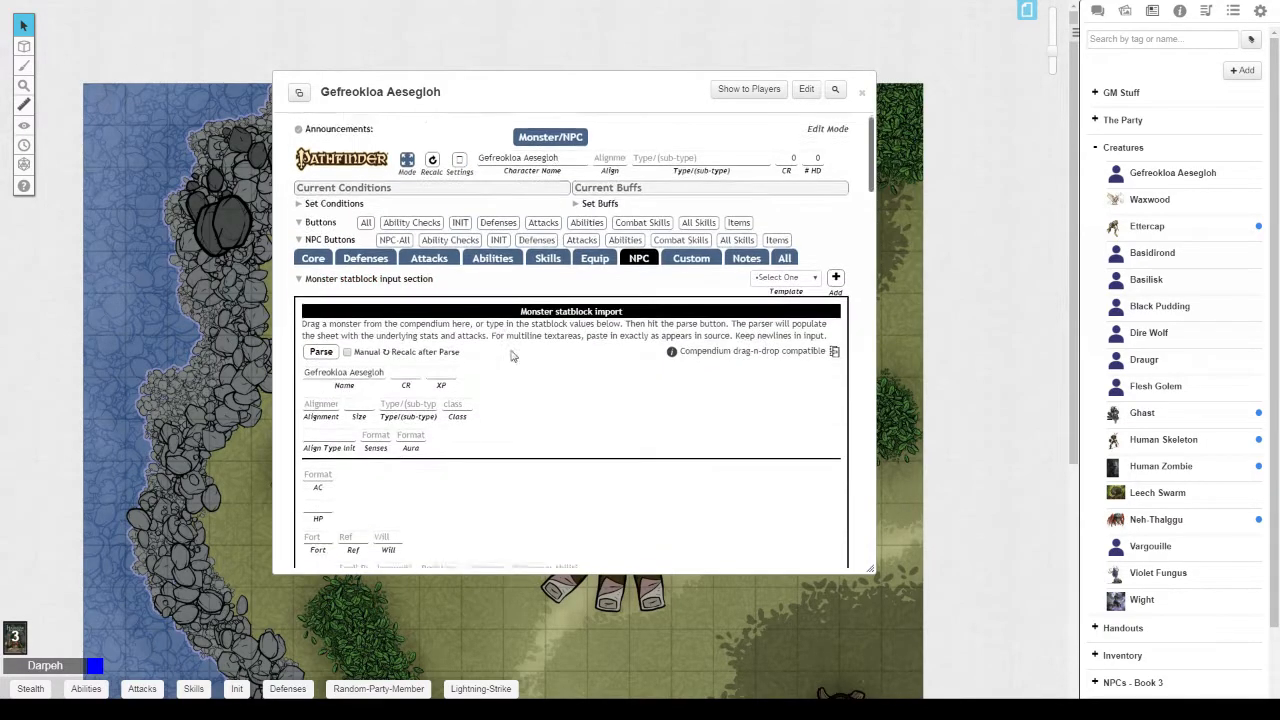
Find "giant spider" in the compendium, load it into the statblock import section and parse it into the sheet.
click(1180, 10)
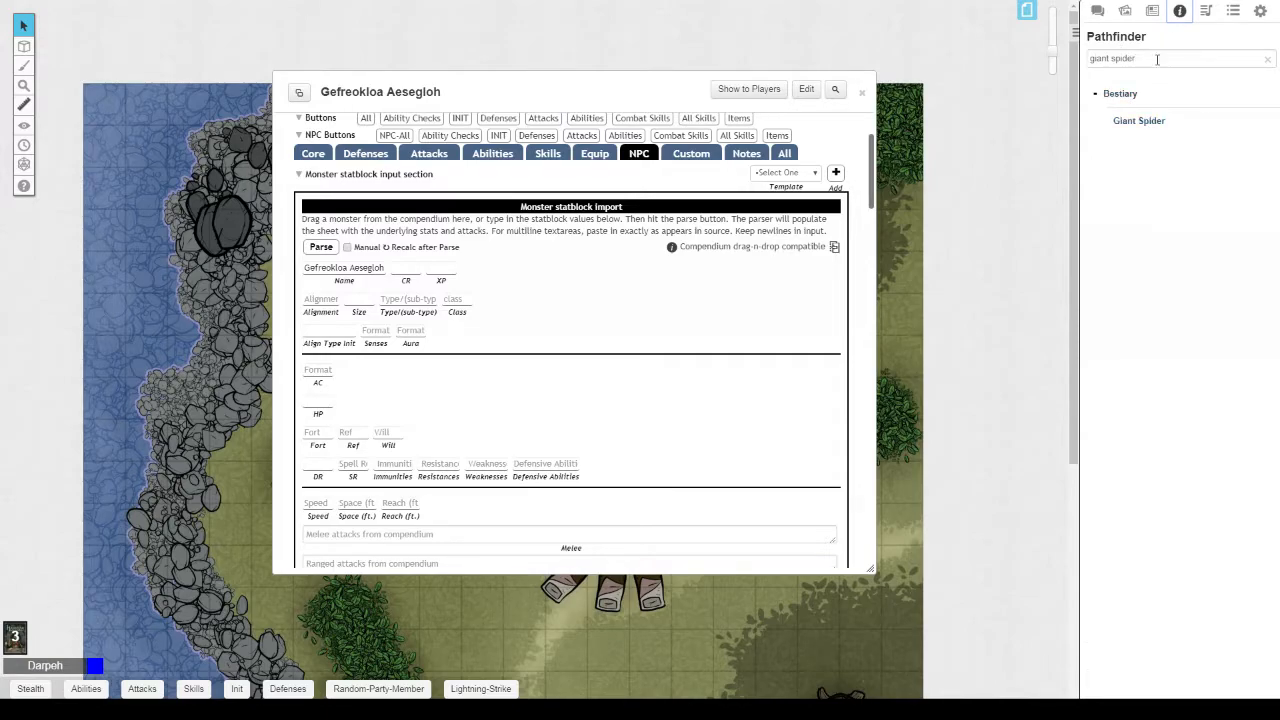
drag(1147, 124, 604, 513)
click(321, 249)
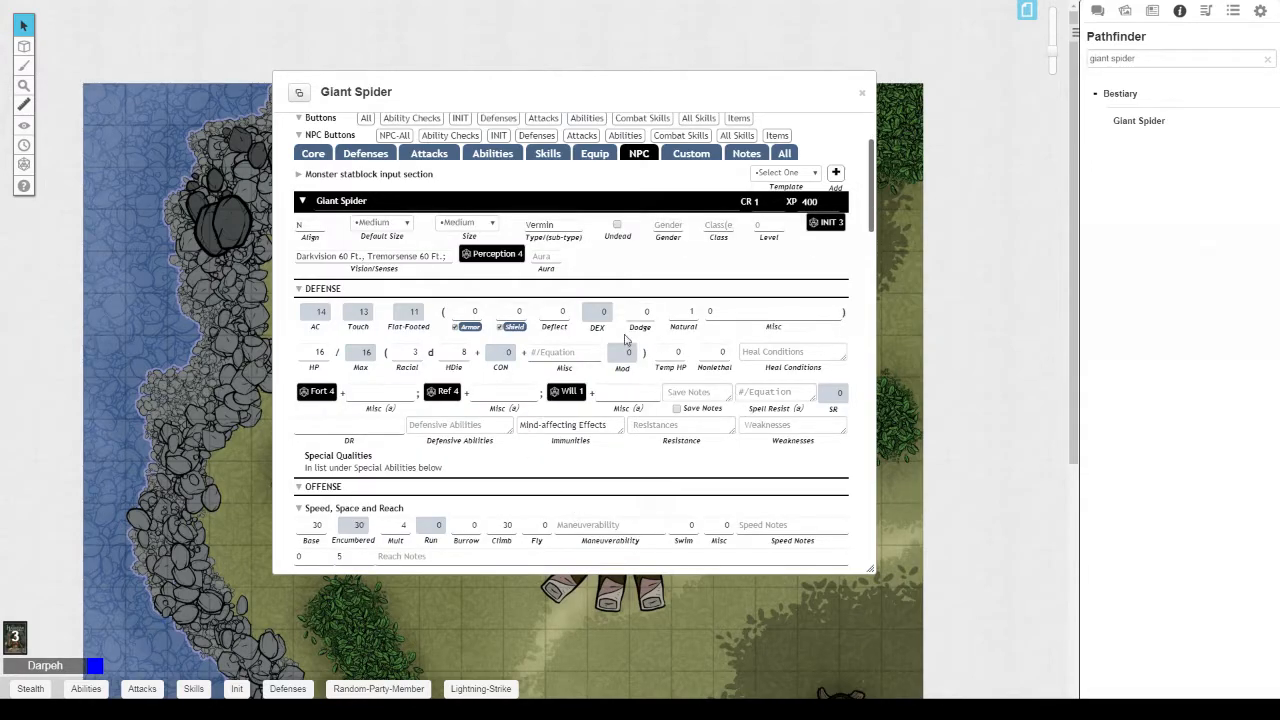
Apply the Advanced template to the Giant Spider and check its CR, defenses and attacks.
scroll(762, 262, up, 1)
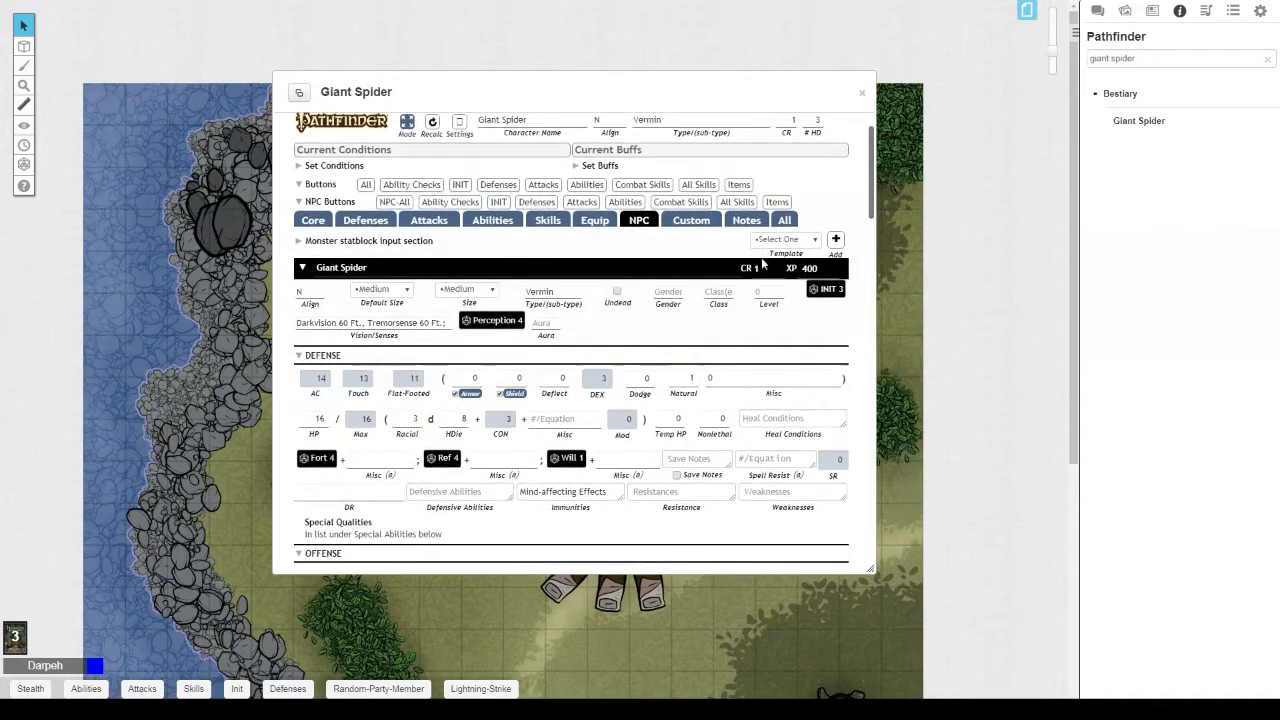
scroll(762, 264, up, 1)
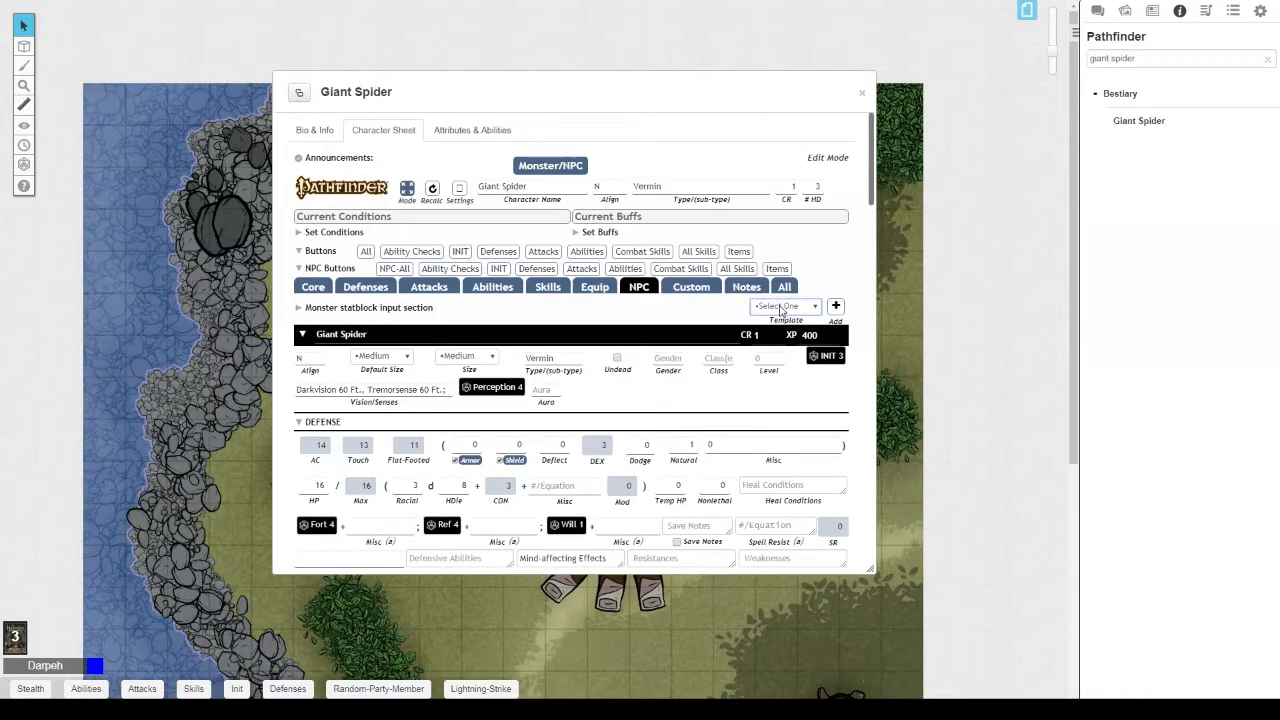
click(768, 376)
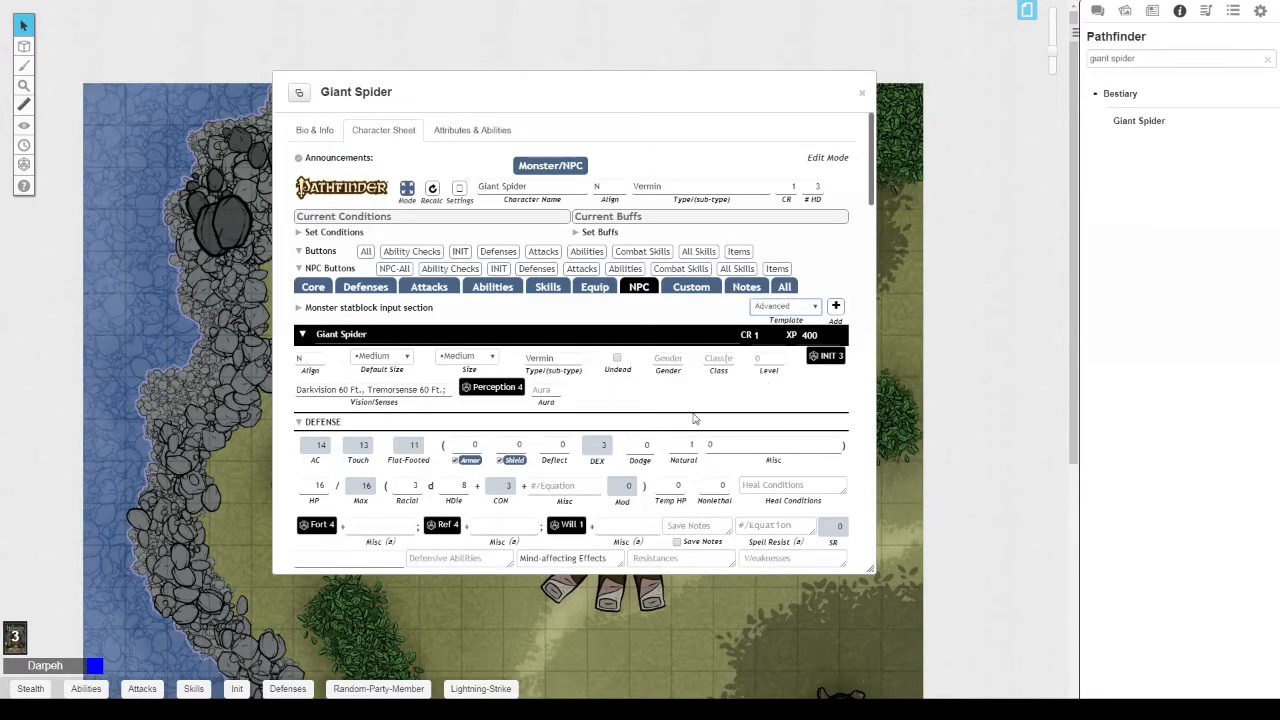
click(830, 318)
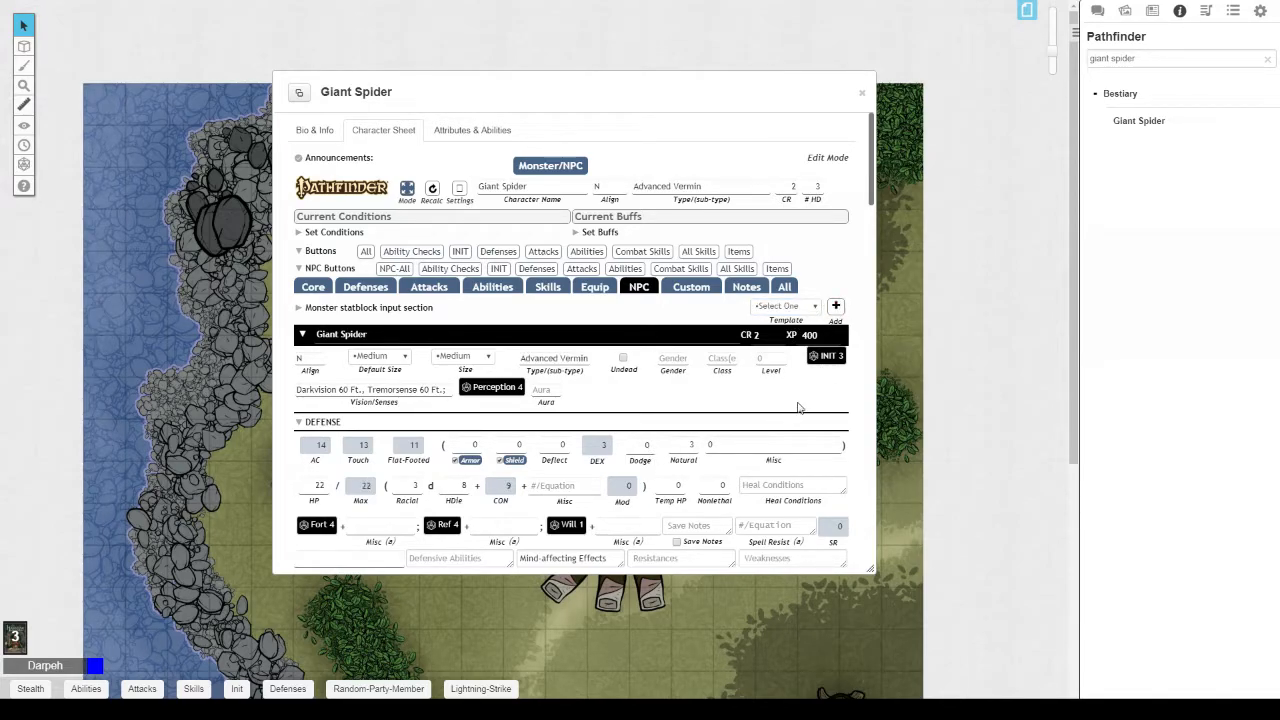
double_click(756, 335)
scroll(575, 476, down, 1)
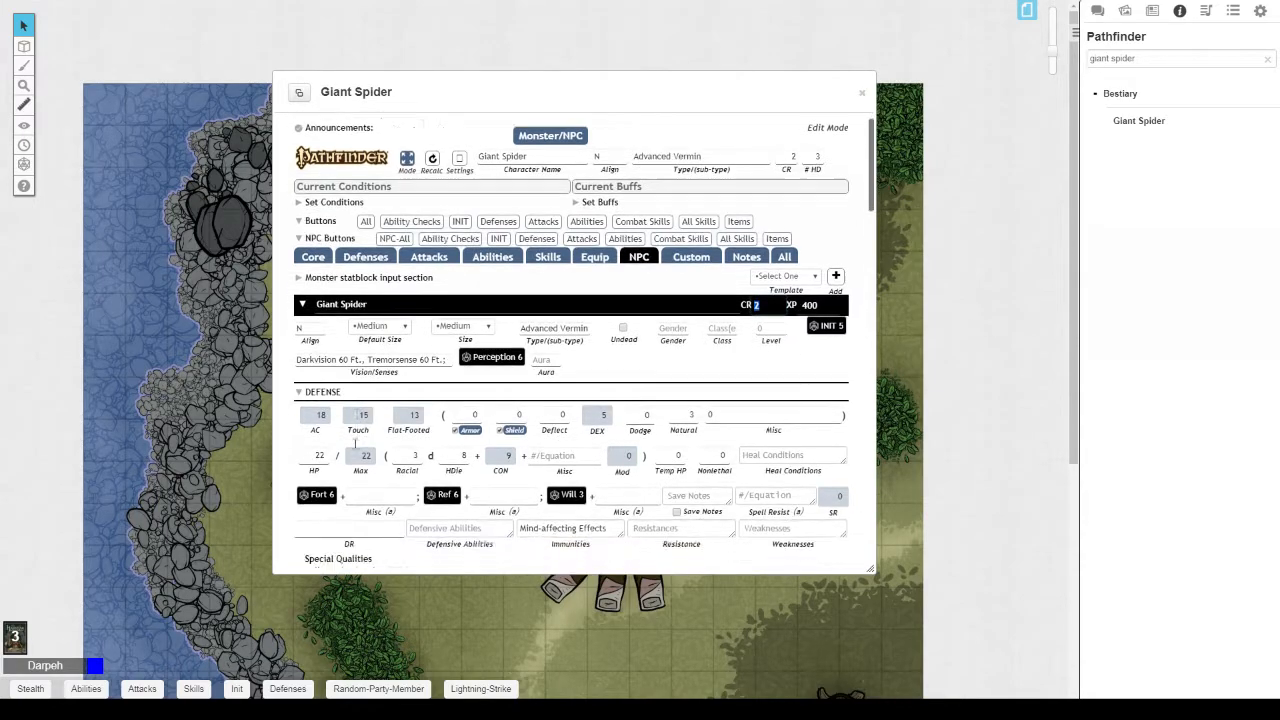
scroll(565, 505, down, 13)
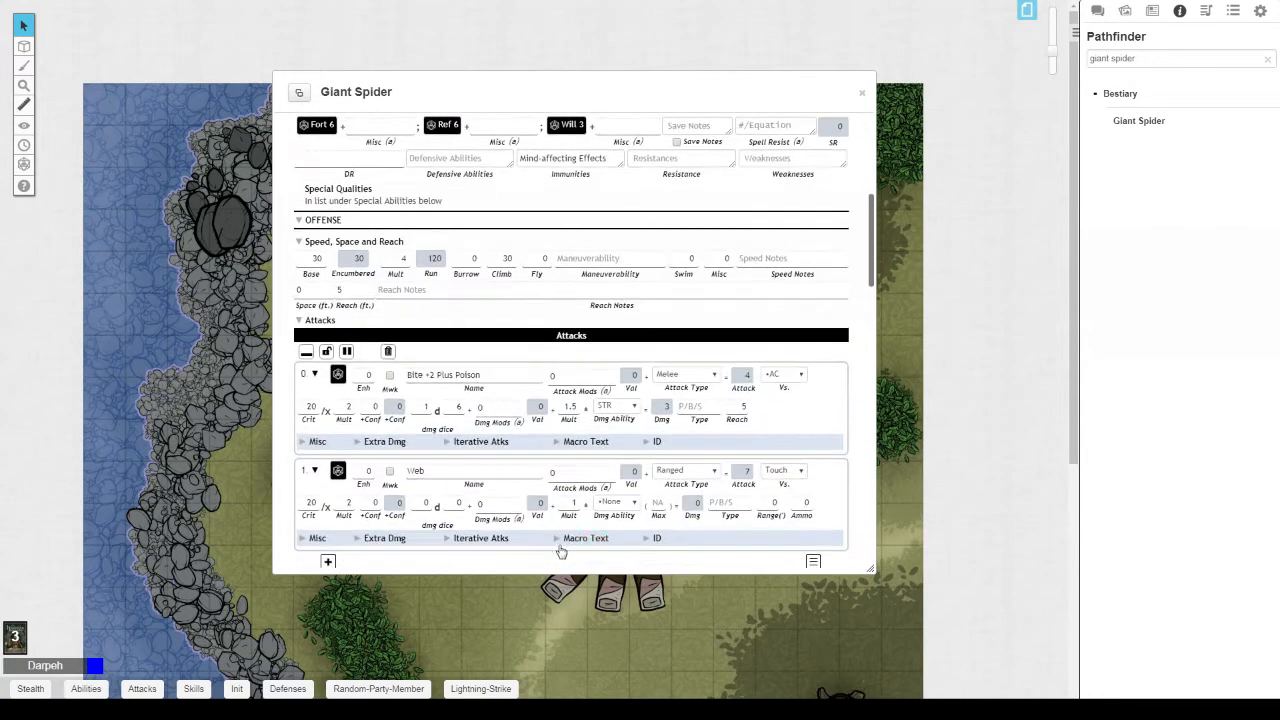
scroll(570, 508, up, 9)
scroll(571, 508, up, 4)
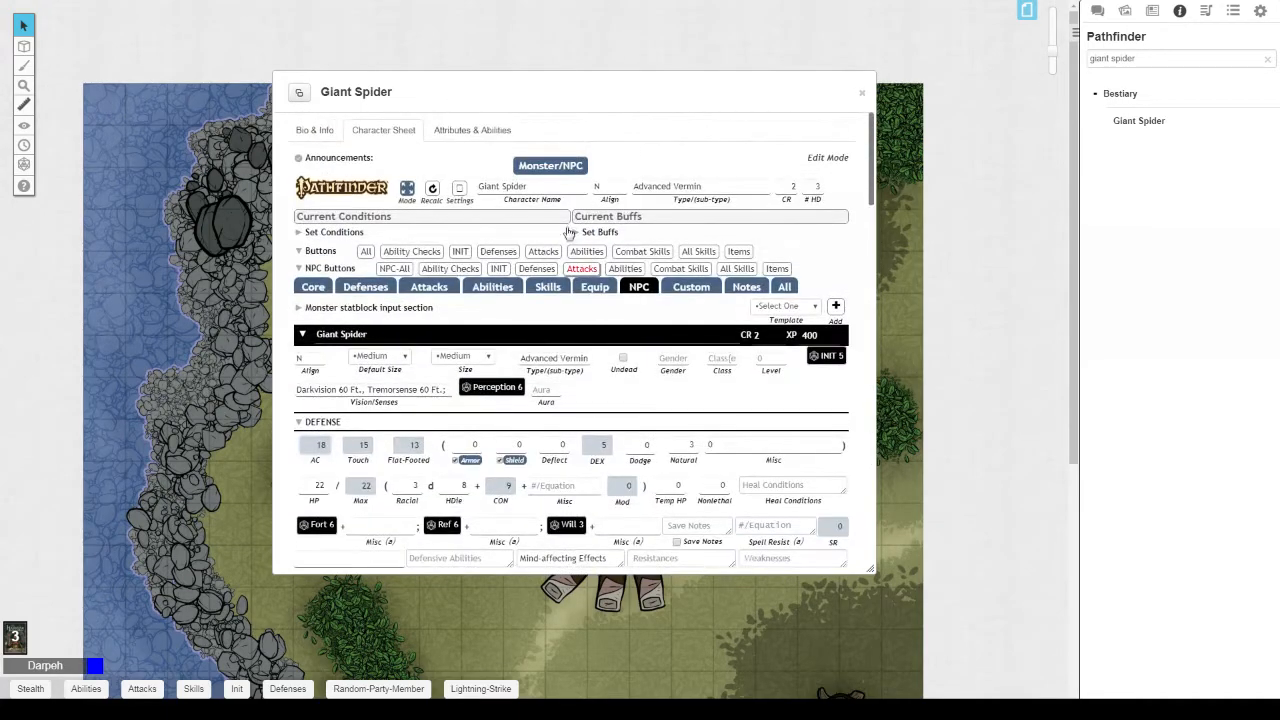
Move the character sheet off the map's centre, clear the compendium search and return to the journal.
drag(727, 101, 610, 143)
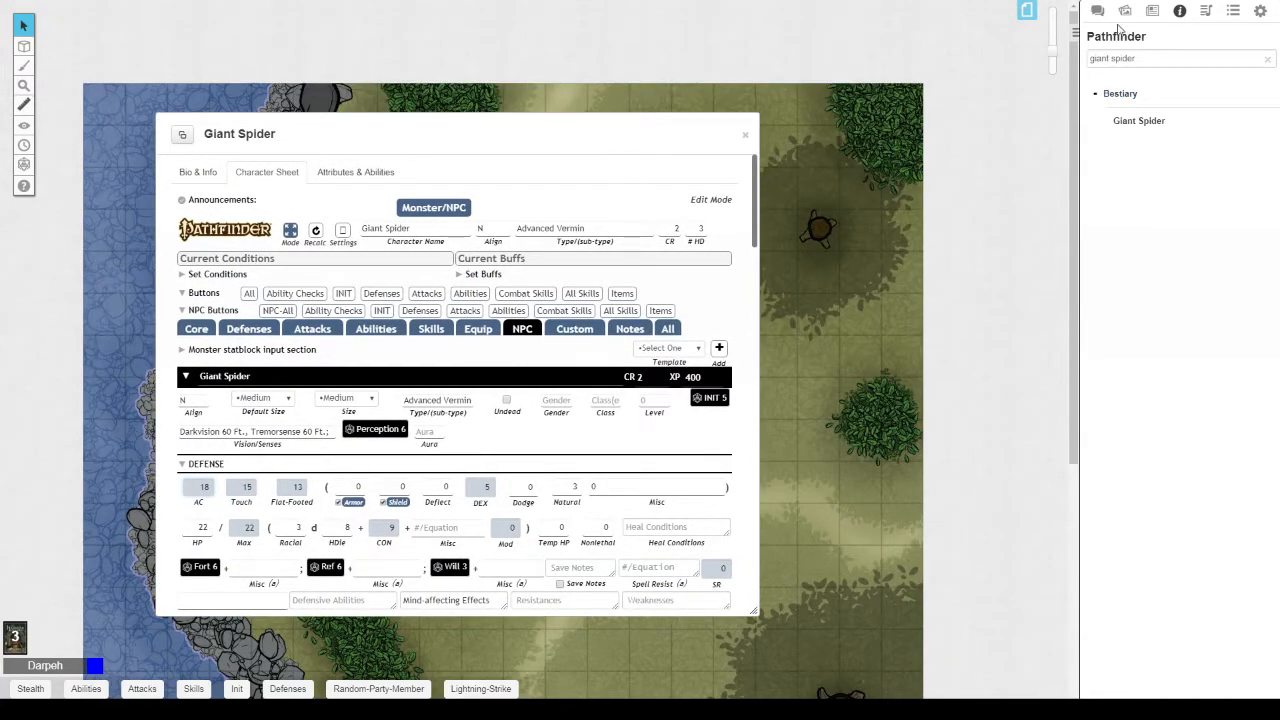
click(1267, 59)
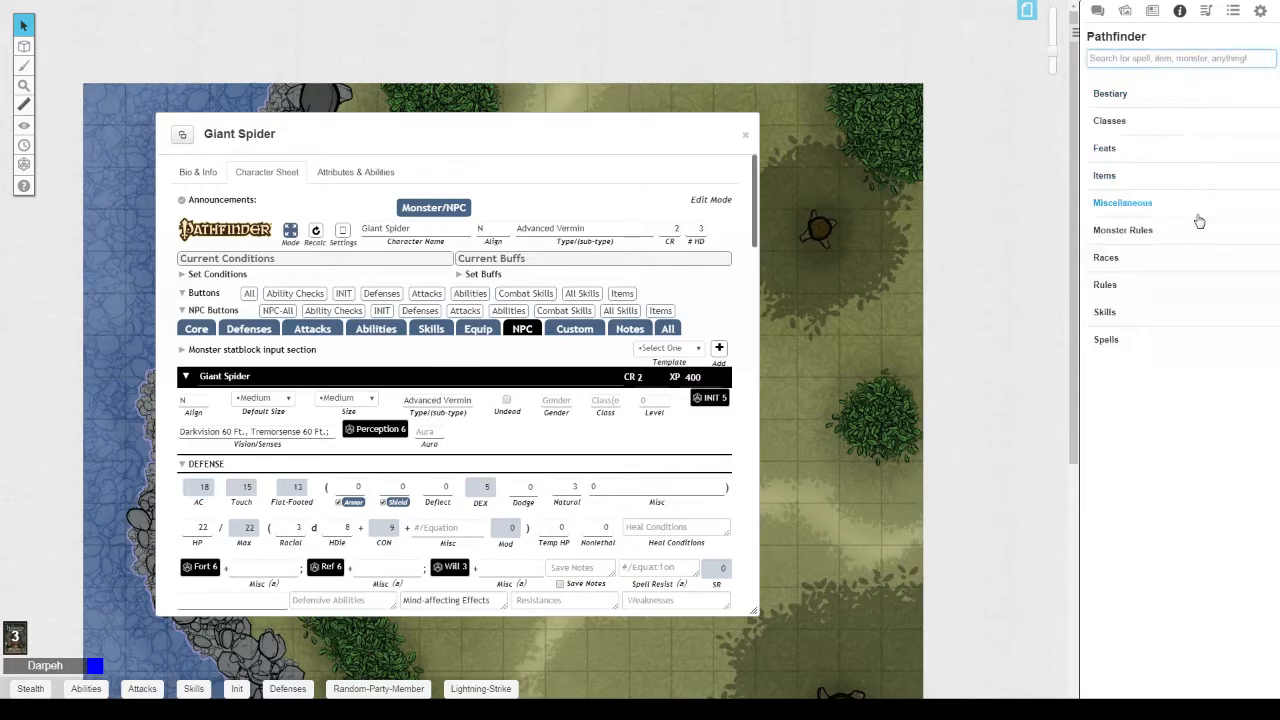
click(1152, 10)
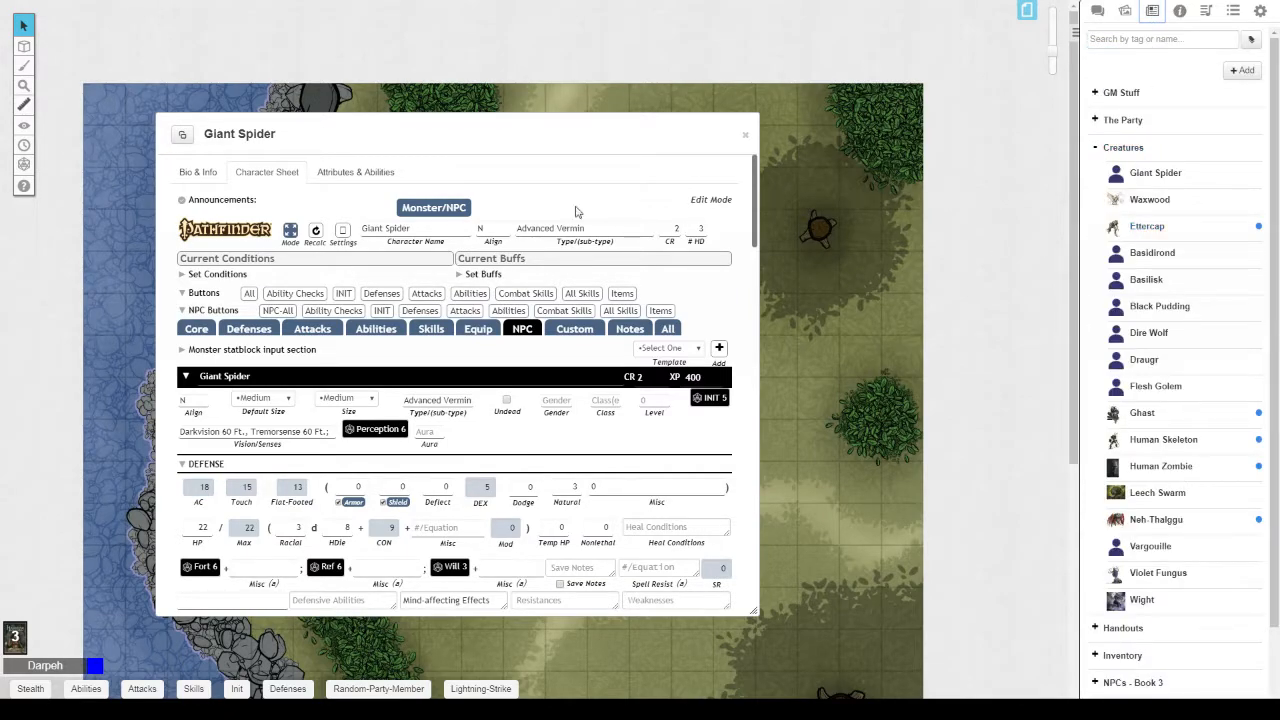
Place the spider token image on the open grass beside the character sheet and shrink it to one grid square.
drag(491, 120, 482, 132)
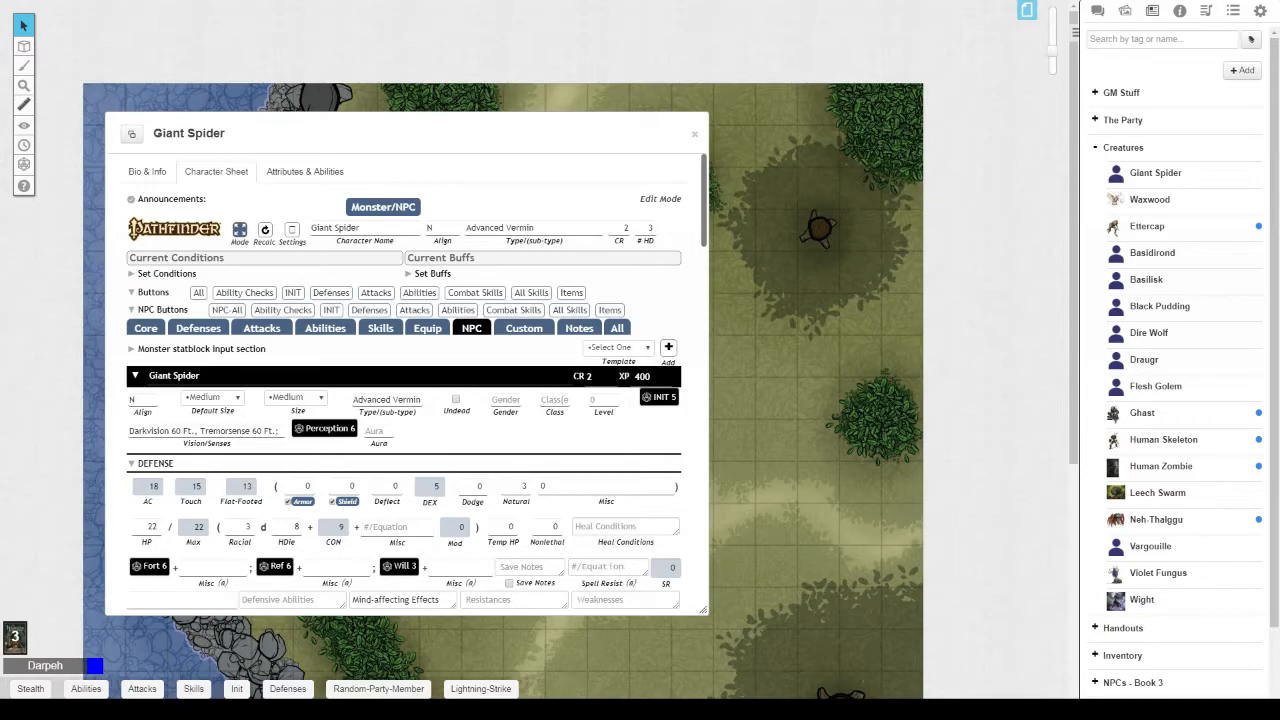
drag(825, 428, 825, 430)
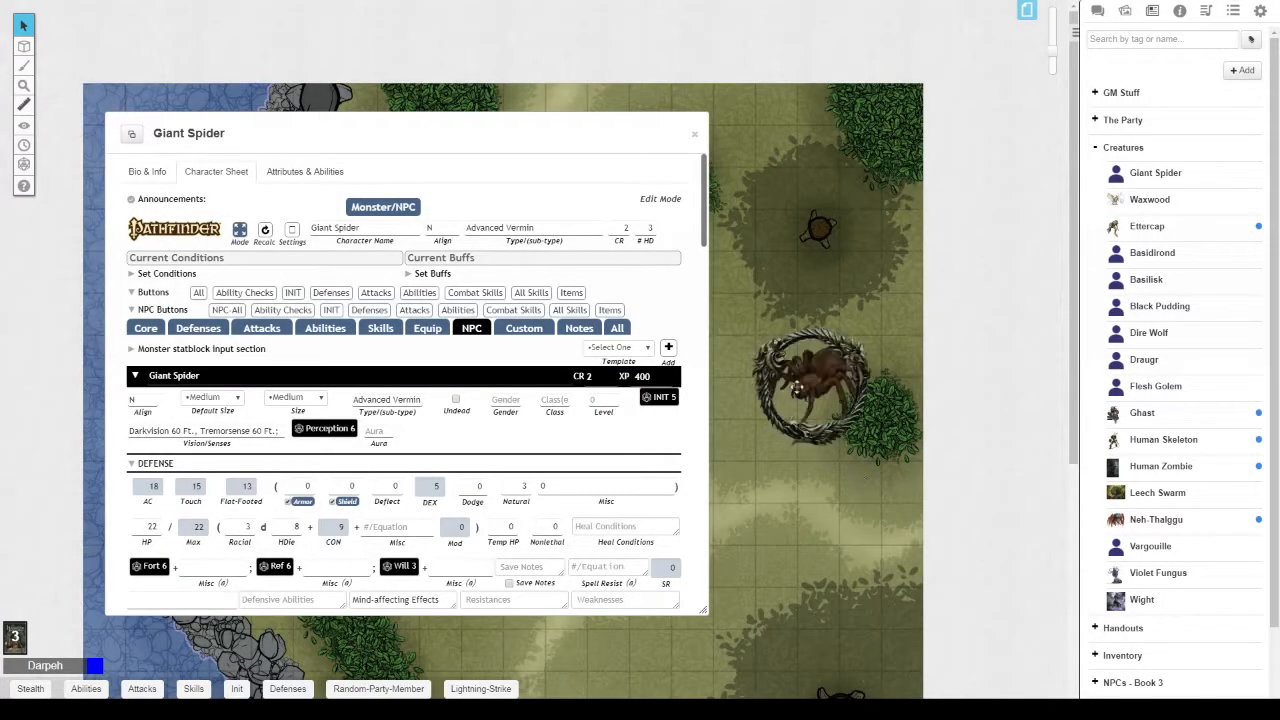
drag(875, 412, 723, 363)
Link the spider token to the Giant Spider character, assign HP to Bar 1 and save the token.
double_click(727, 370)
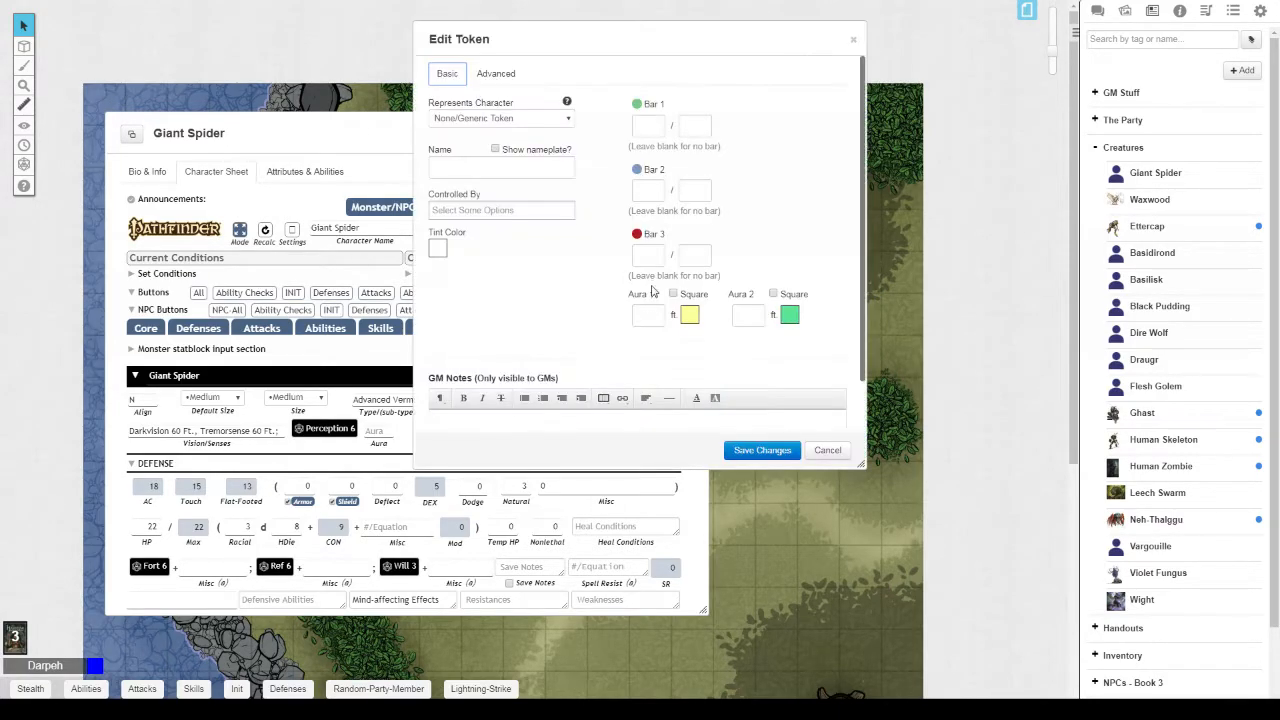
drag(557, 29, 660, 102)
click(628, 192)
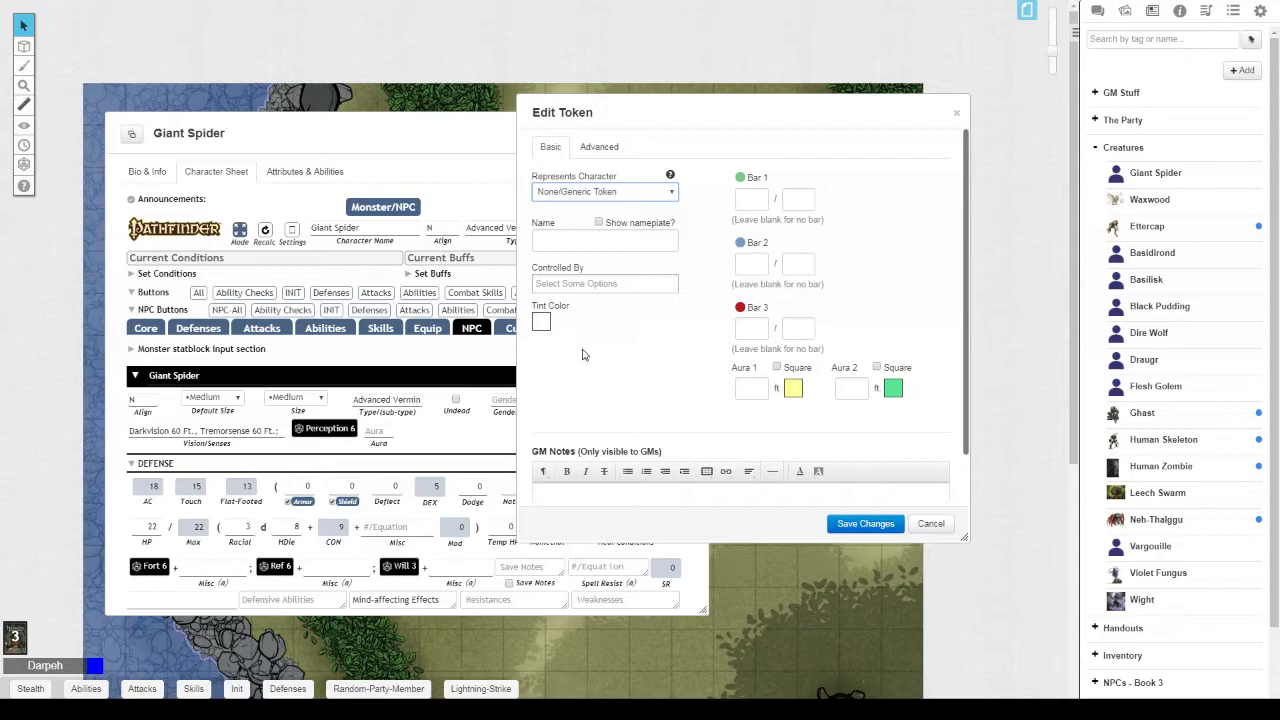
click(760, 326)
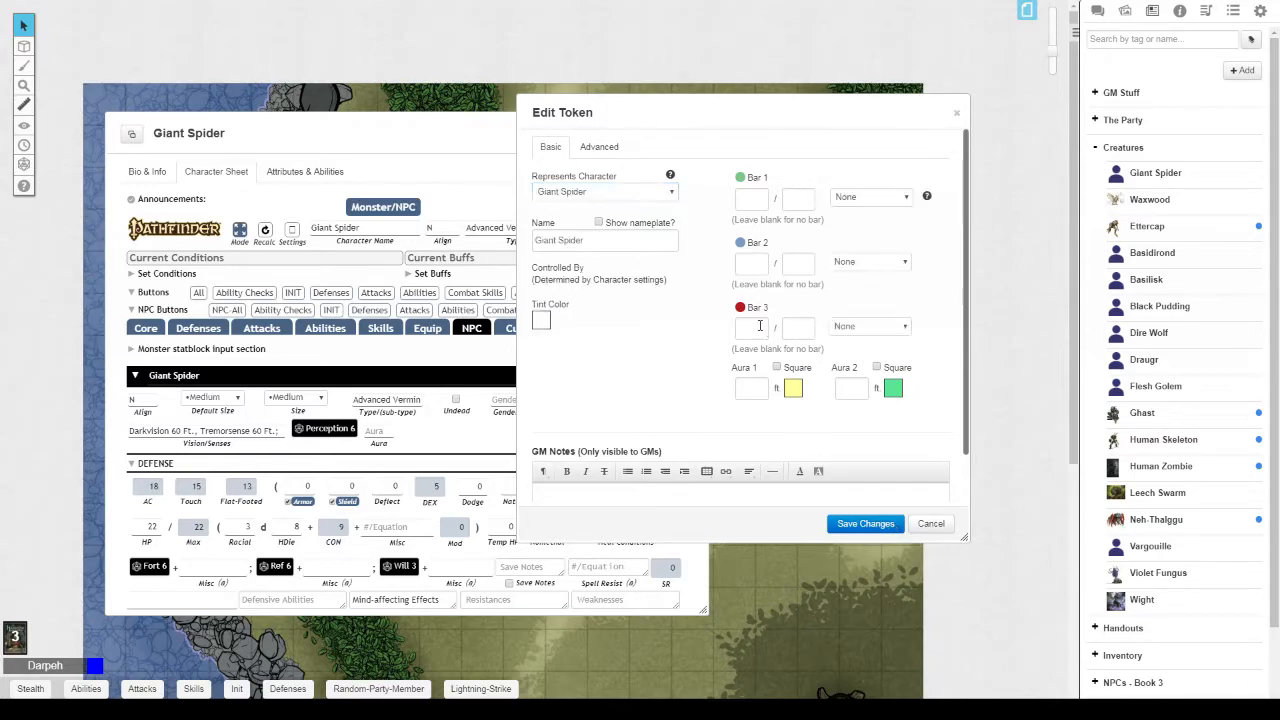
click(851, 202)
click(851, 202)
click(876, 524)
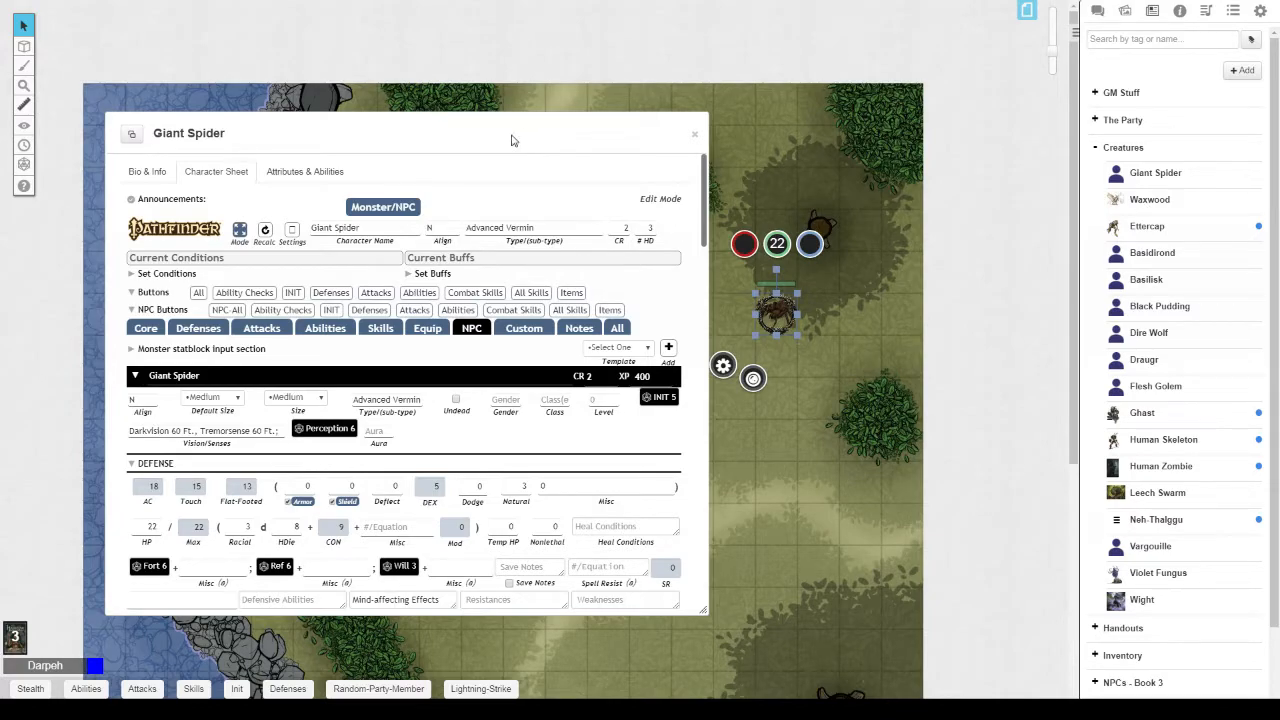
Reopen the Giant Spider character for editing and use the selected spider token as its default token.
click(163, 178)
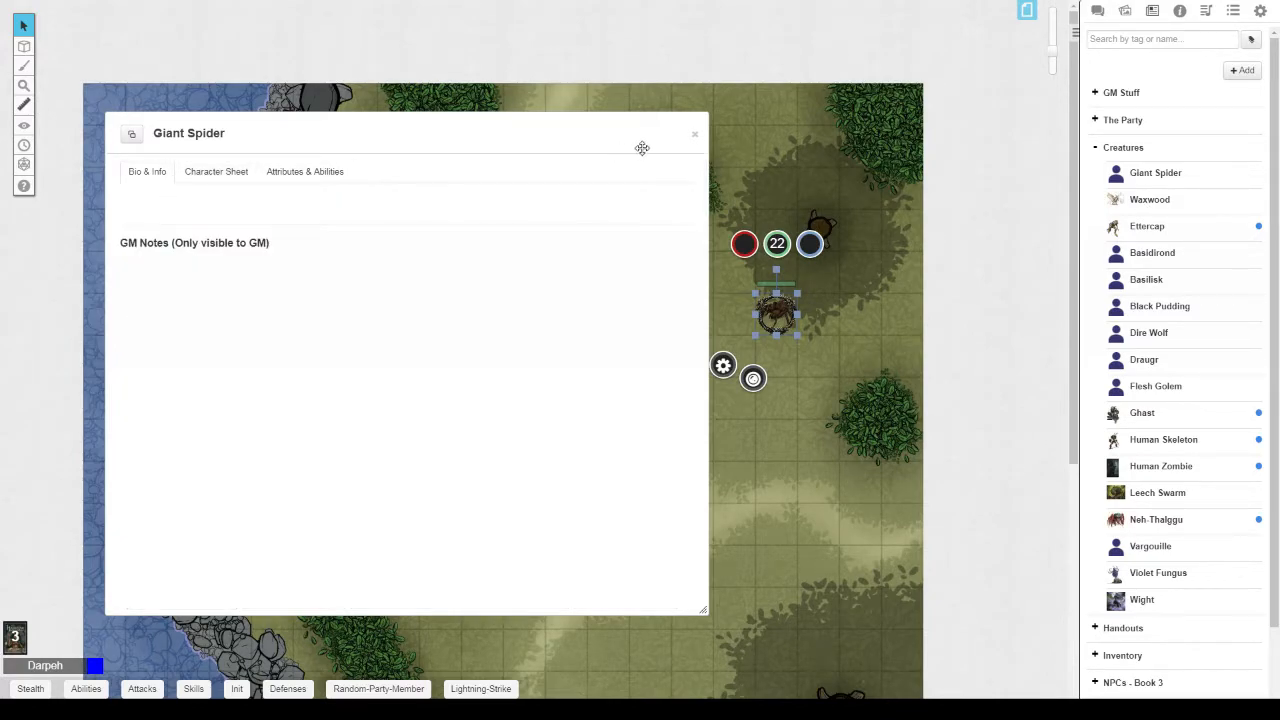
click(240, 177)
click(146, 171)
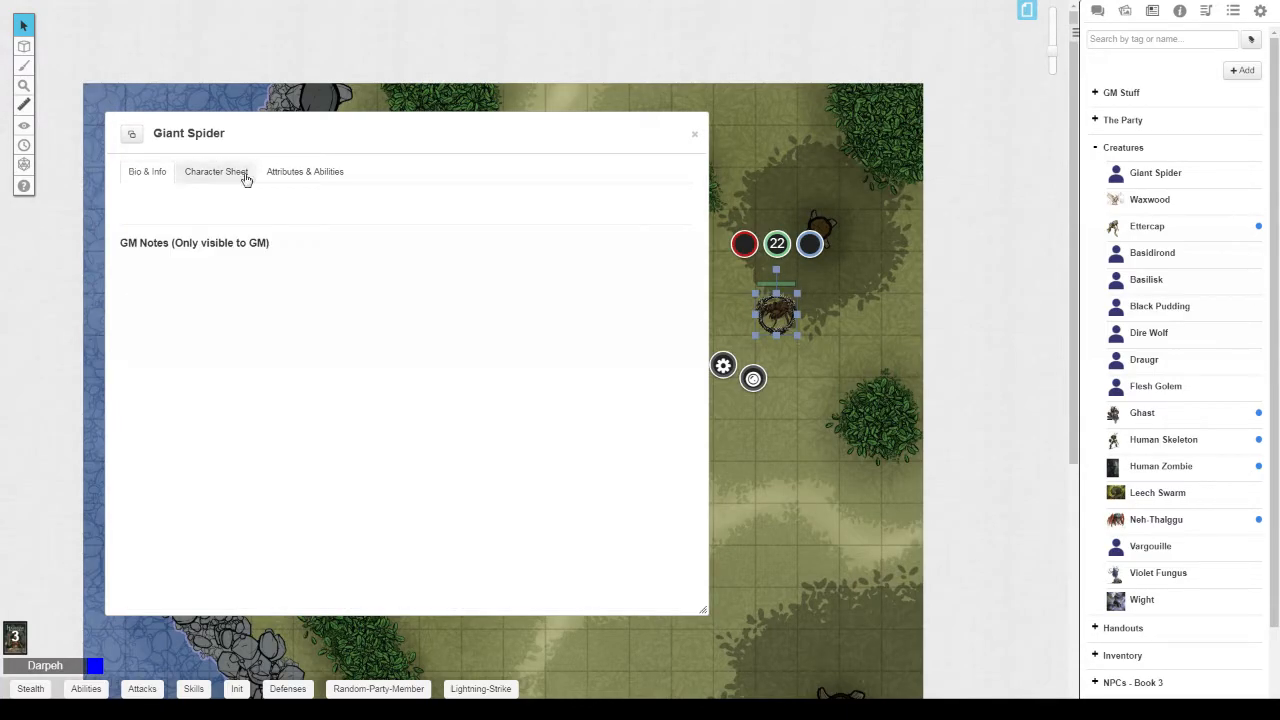
click(694, 134)
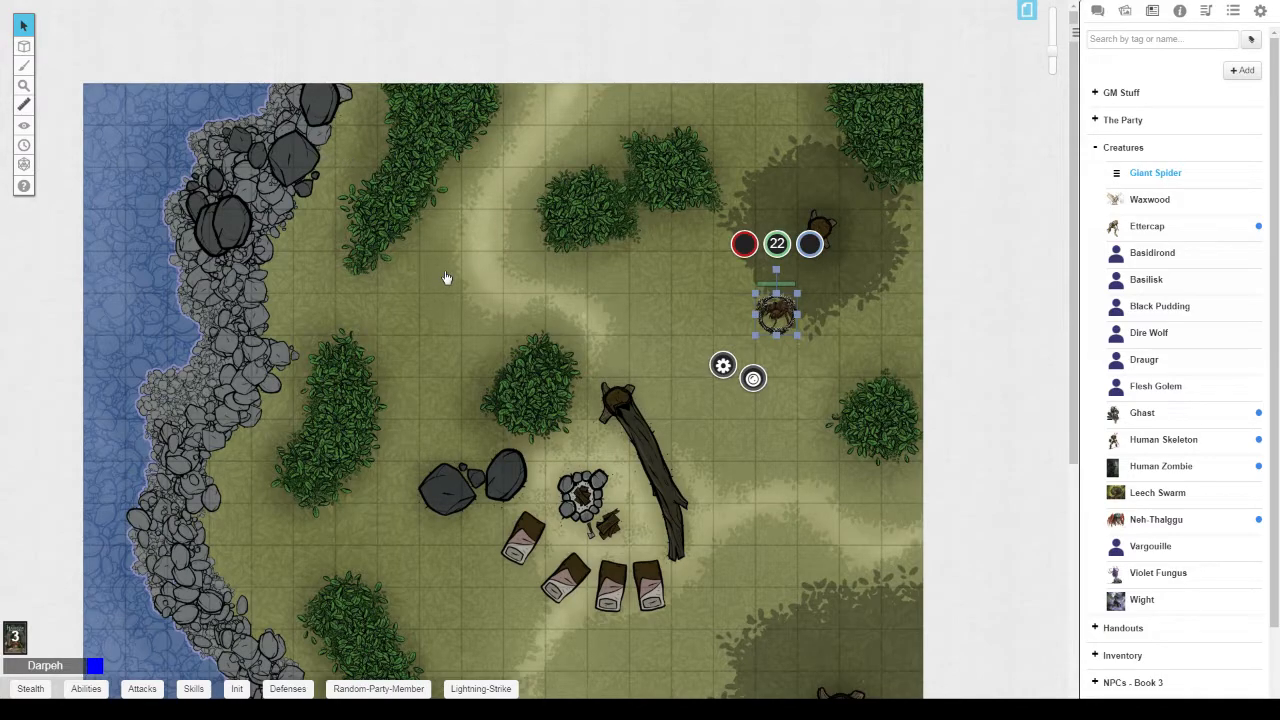
click(1196, 172)
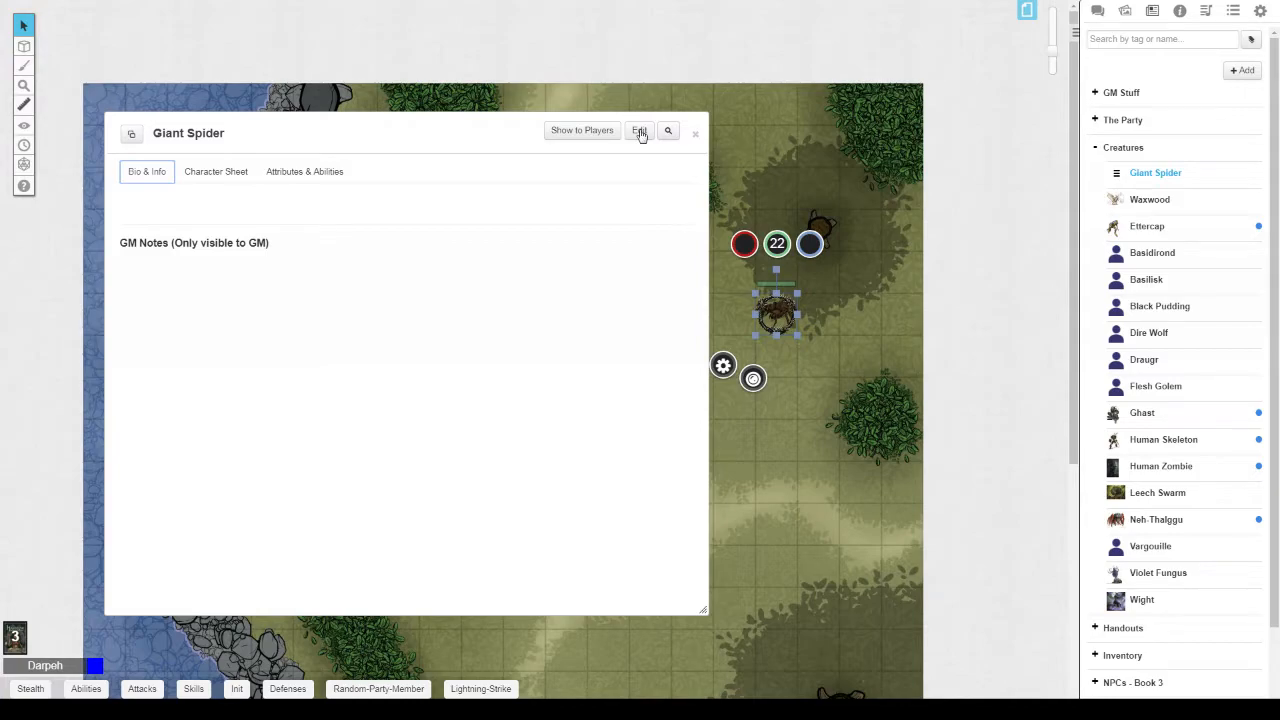
click(640, 132)
drag(571, 63, 390, 123)
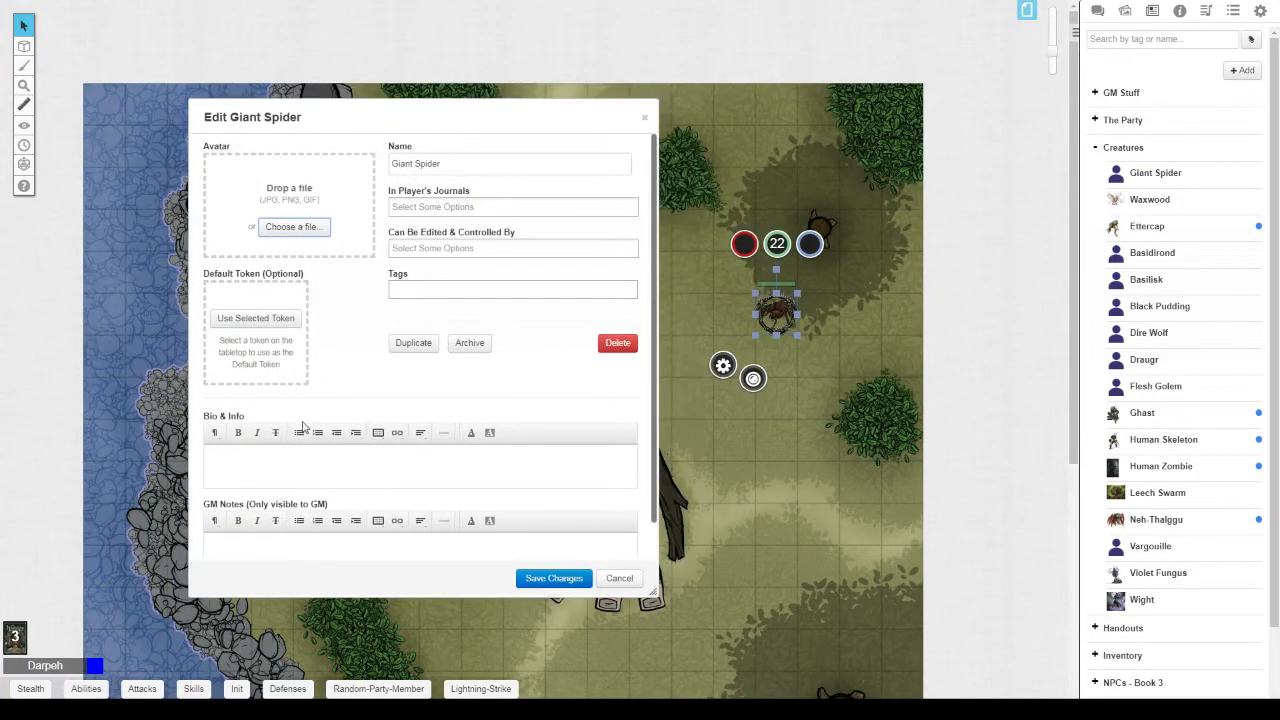
click(279, 320)
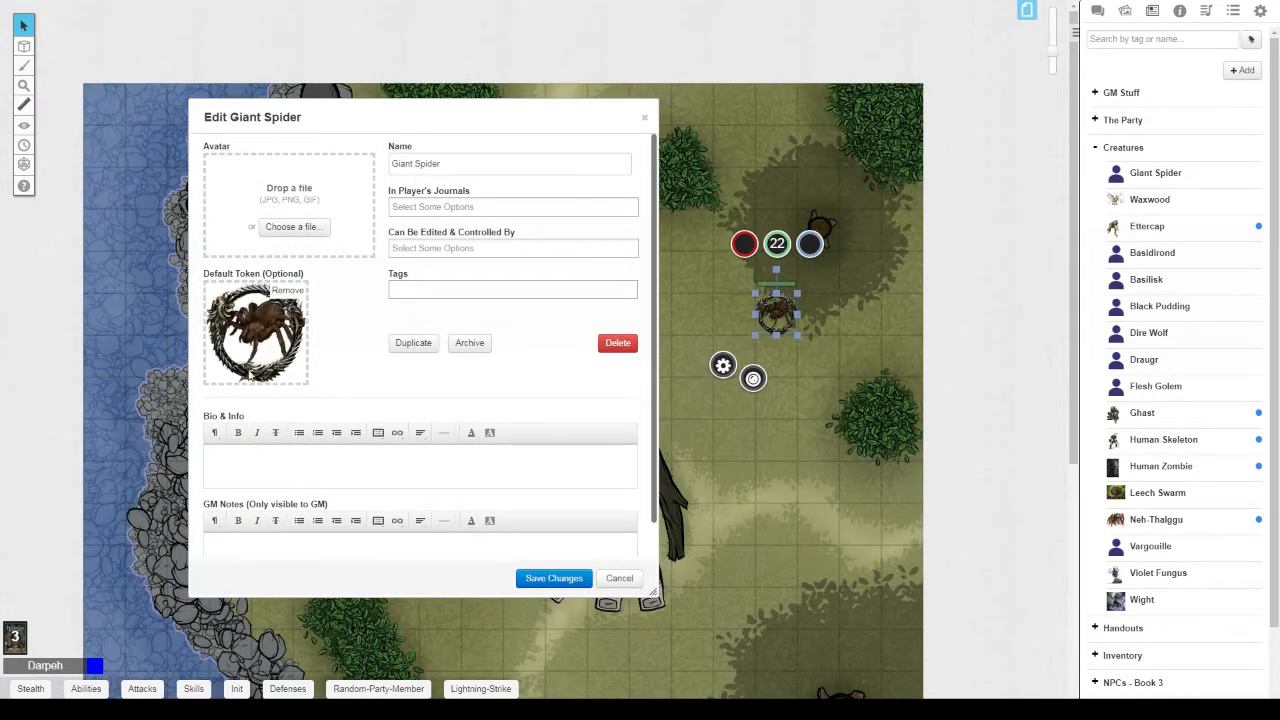
drag(402, 132, 434, 133)
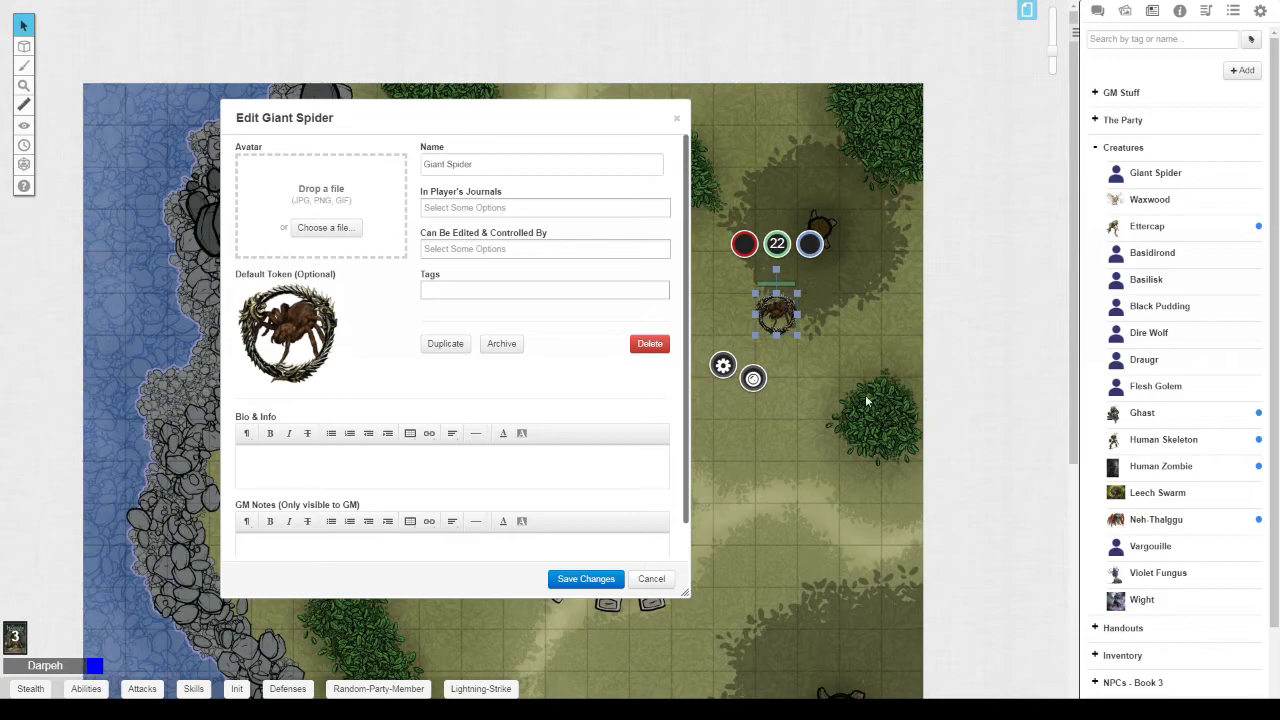
mouse_move(294, 340)
click(842, 336)
click(781, 314)
drag(386, 130, 432, 122)
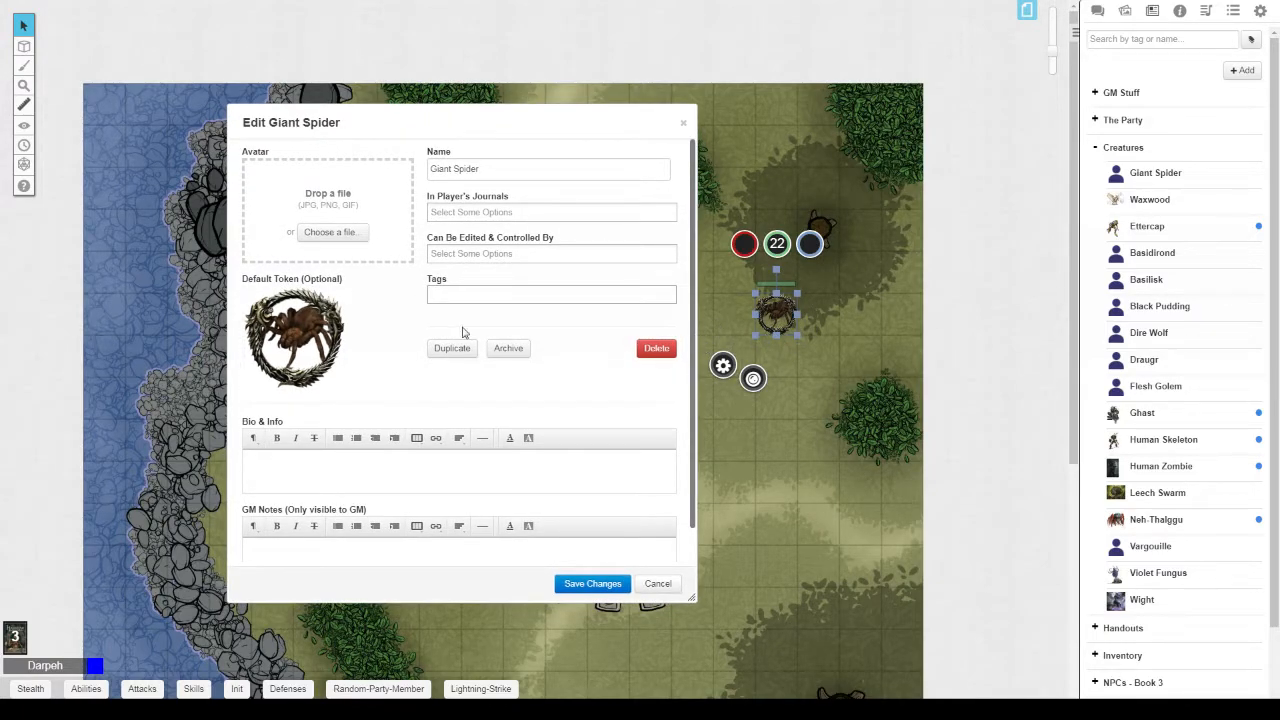
drag(572, 134, 508, 132)
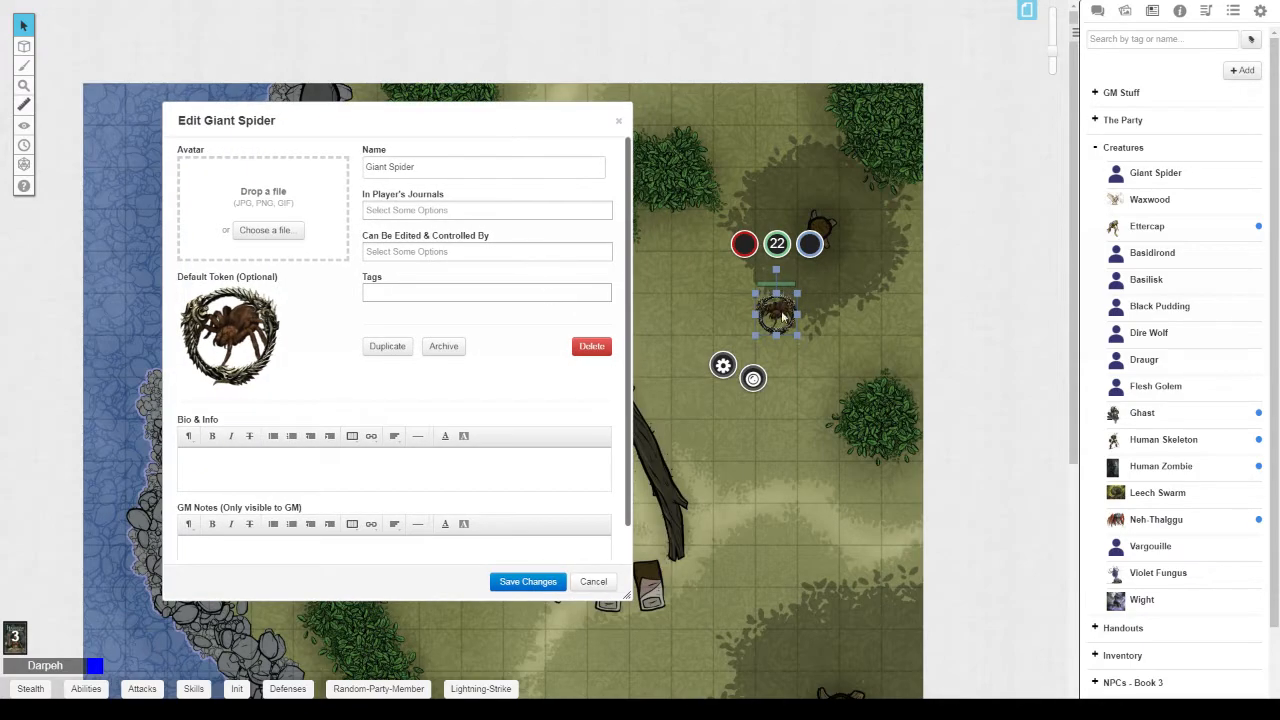
Place a second Giant Spider token from the journal beside the first one and set its HP to 17.
click(924, 340)
drag(1150, 180, 733, 315)
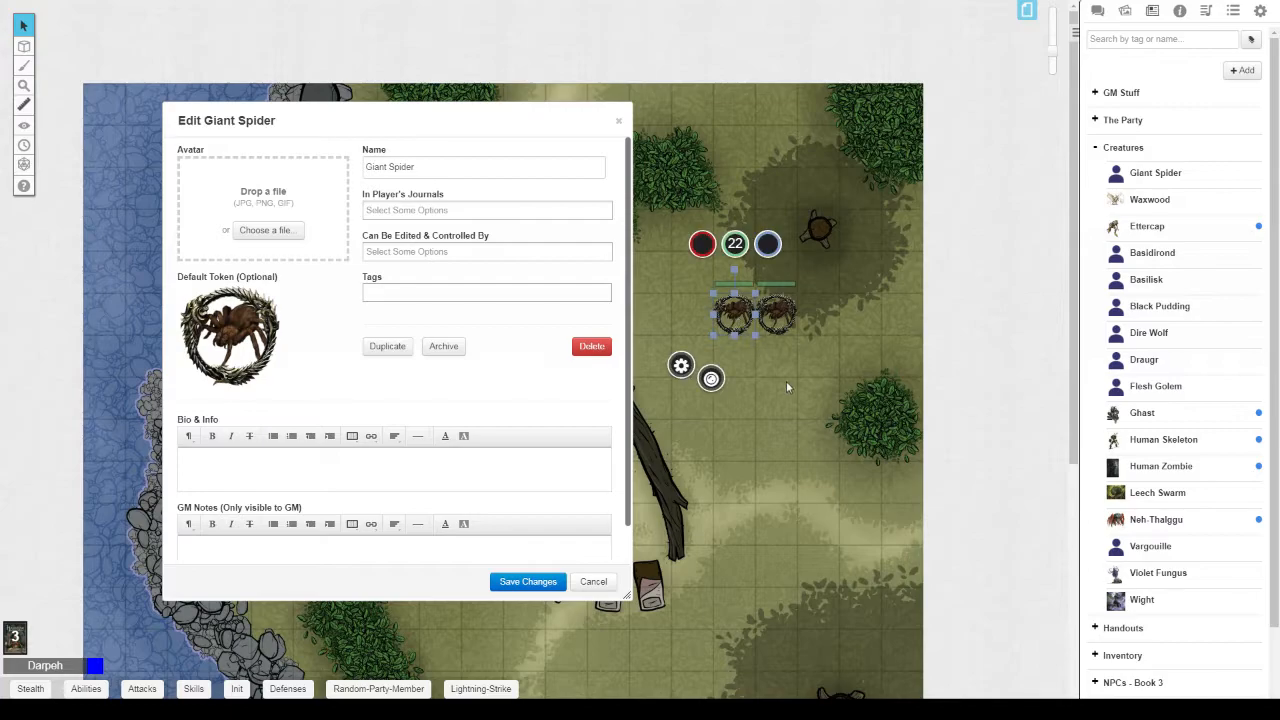
click(735, 245)
key(Return)
Unlink Bar 1 of the first spider token from the HP attribute by choosing None, and save the token.
click(819, 369)
click(733, 312)
click(666, 383)
click(721, 316)
double_click(736, 330)
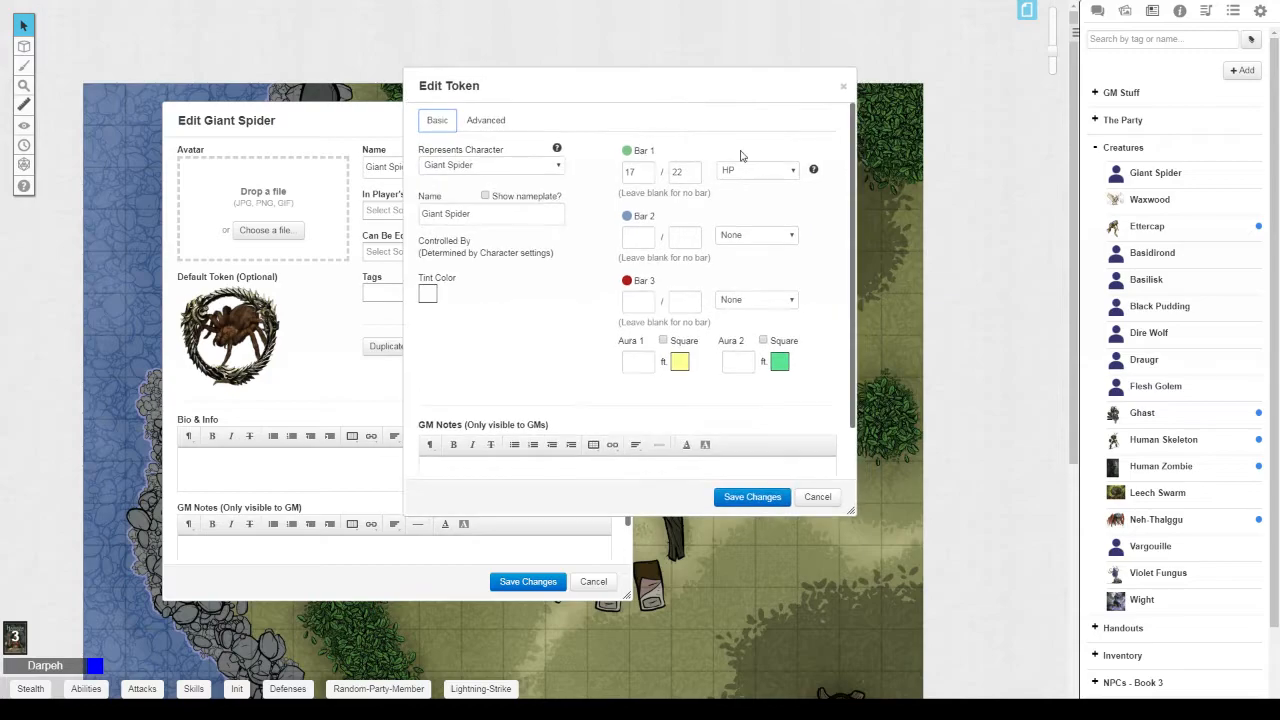
click(778, 172)
click(718, 424)
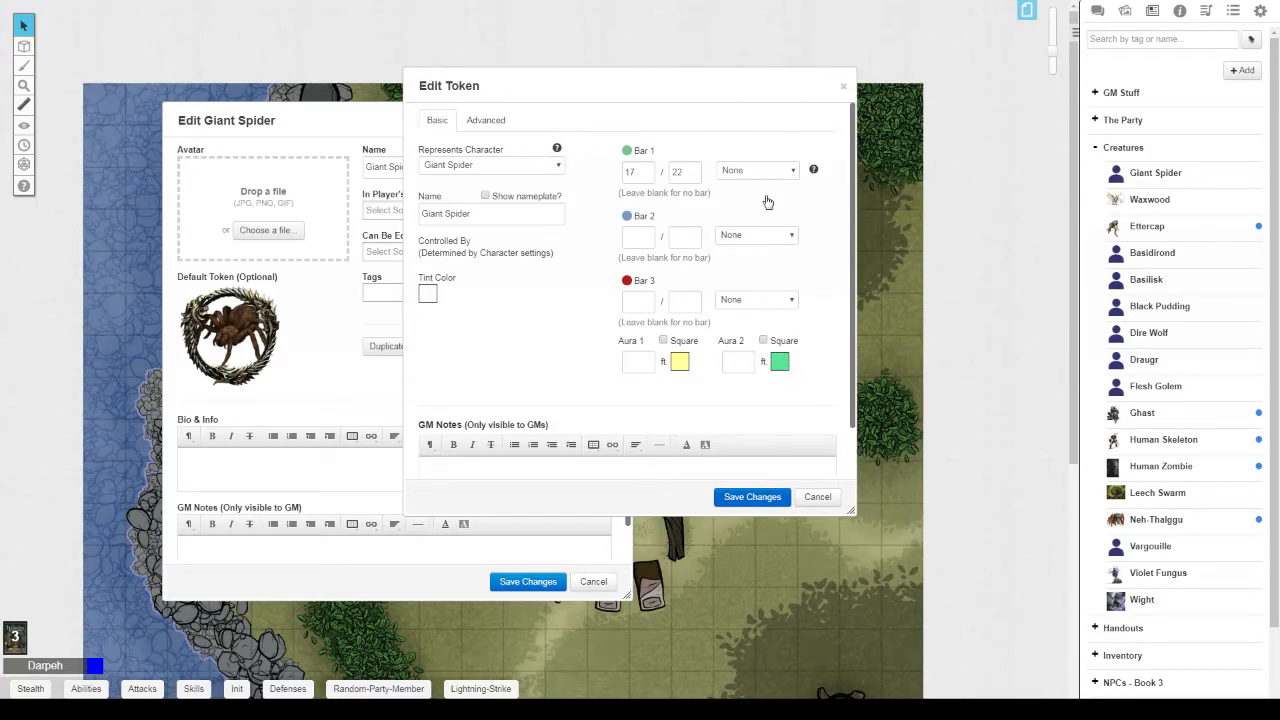
click(752, 496)
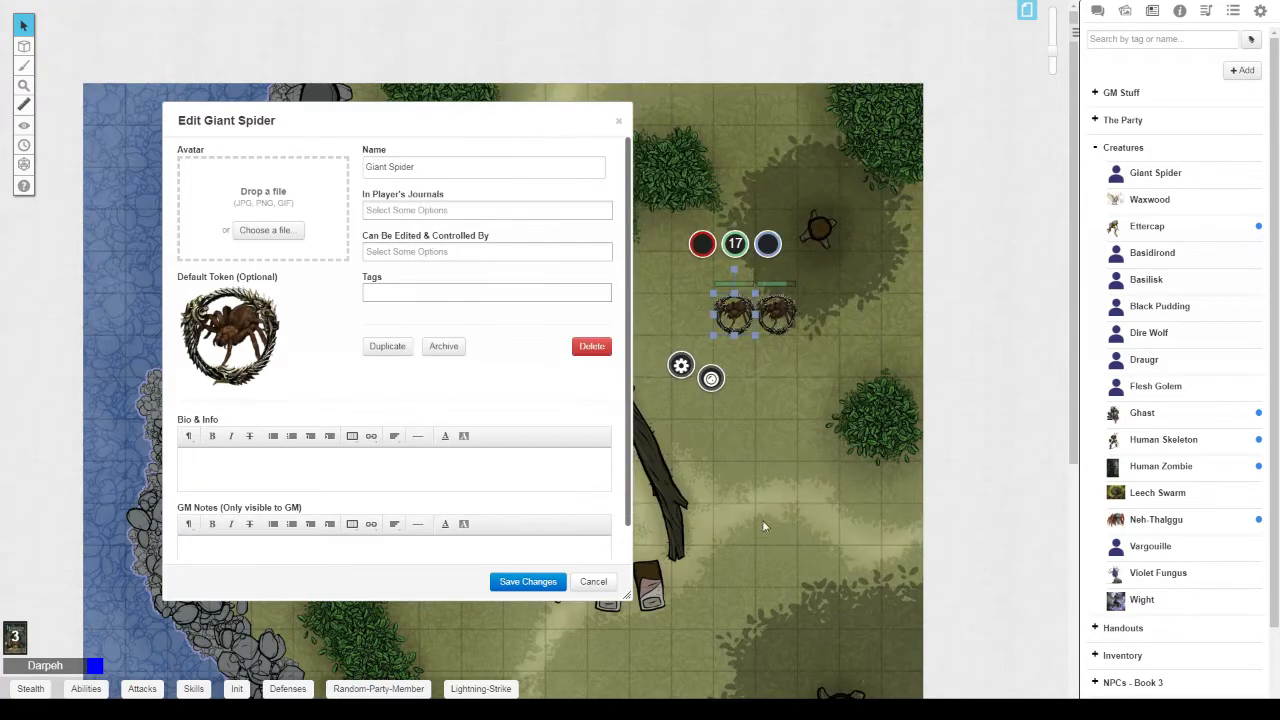
Delete the second spider token from the map.
click(762, 302)
click(772, 311)
key(Delete)
Replace the Giant Spider character's default token with the remaining spider token selected on the map.
click(734, 301)
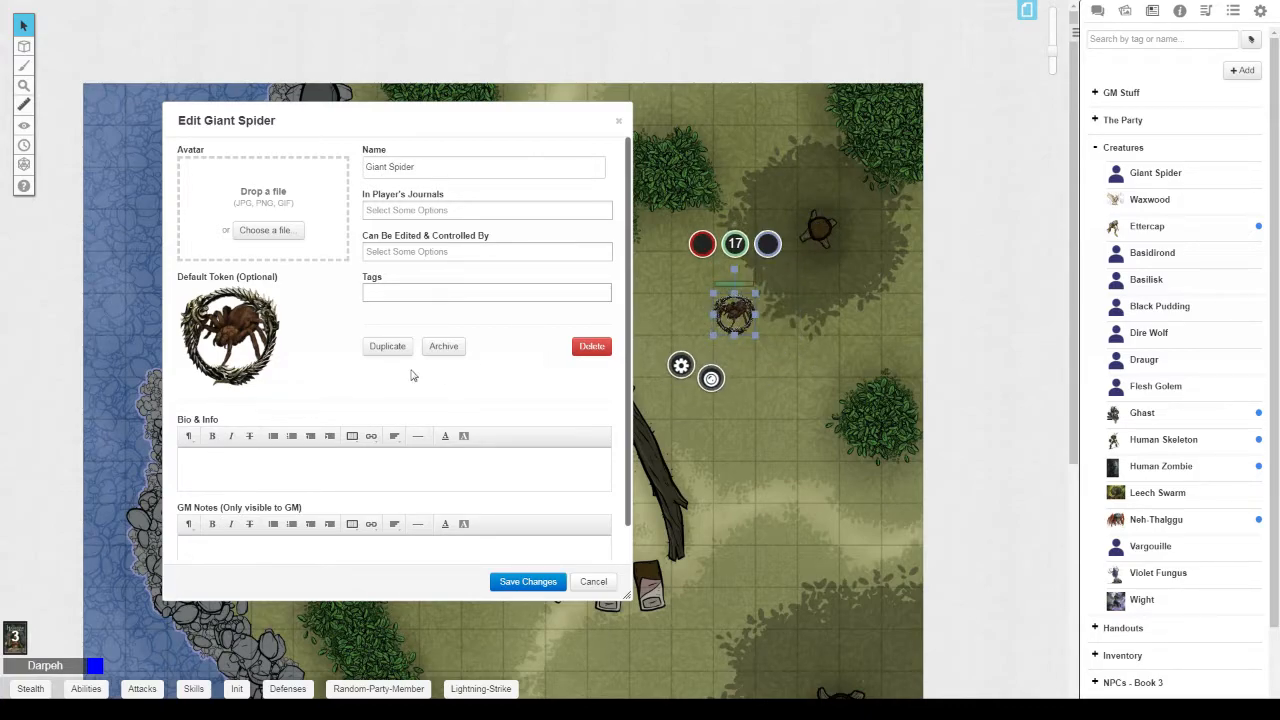
click(252, 298)
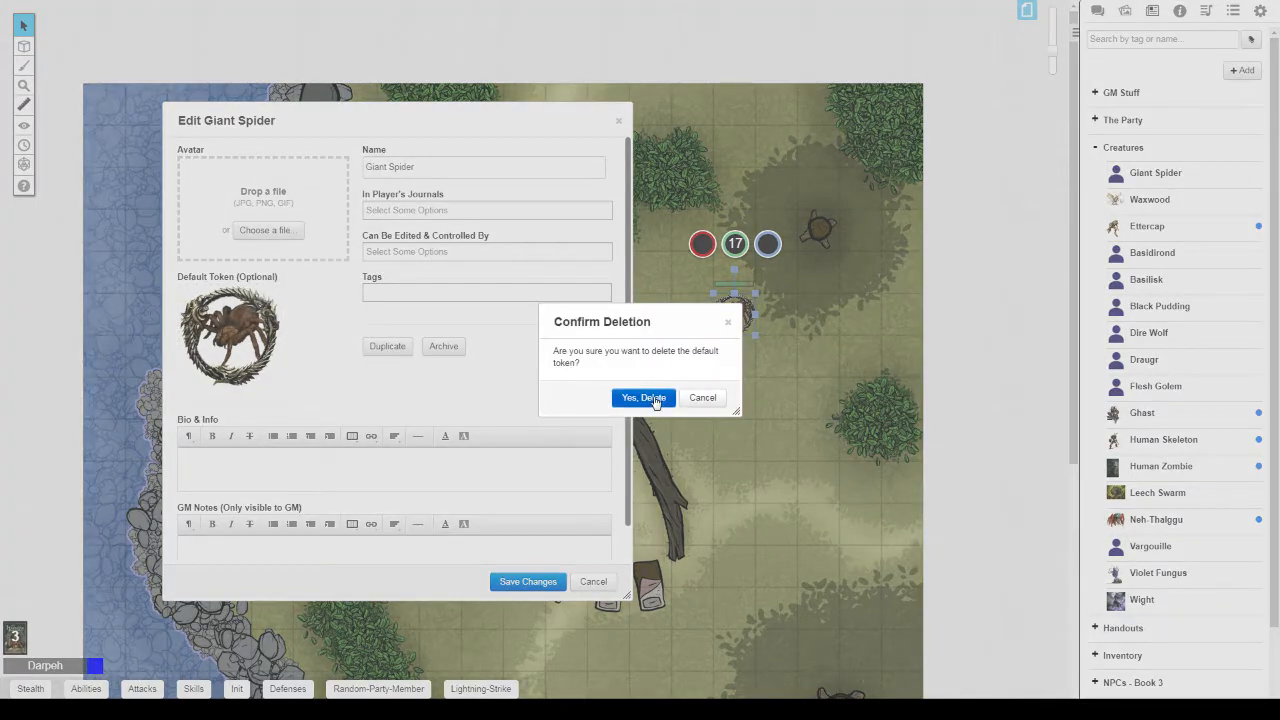
click(644, 398)
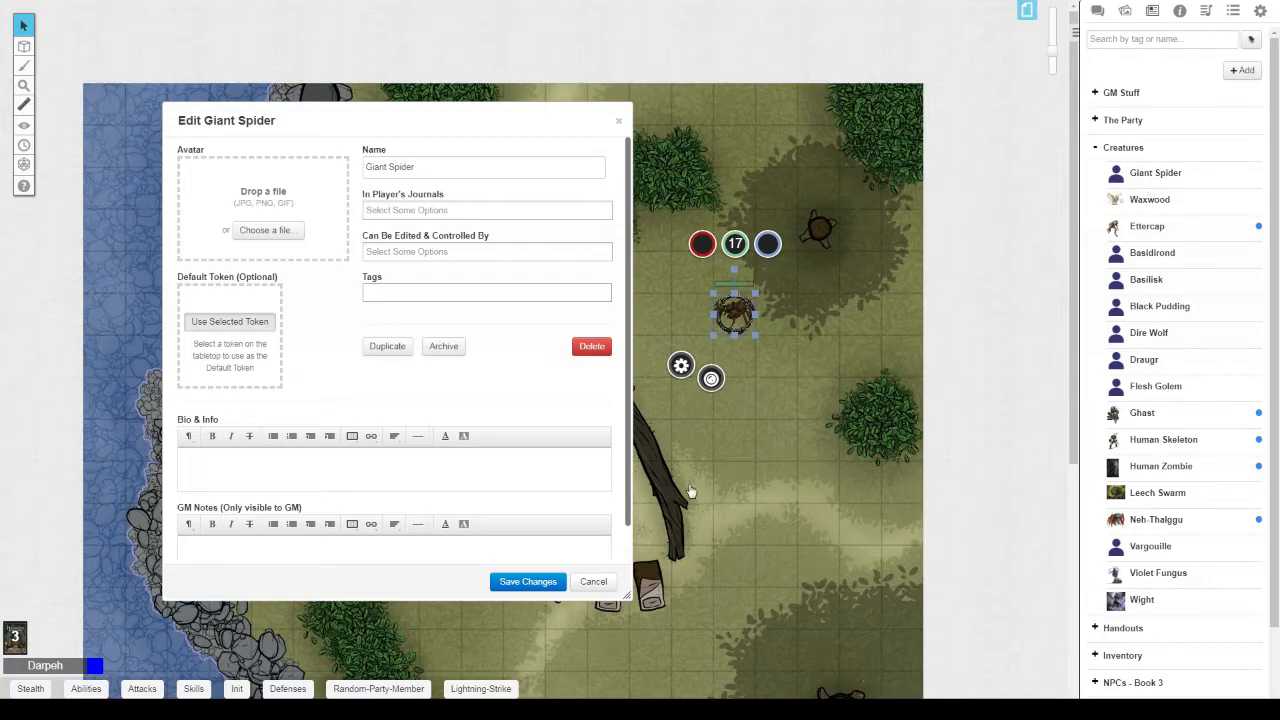
Place another Giant Spider token from the journal beside the first one and edit its HP bar.
drag(1170, 176, 782, 317)
click(845, 342)
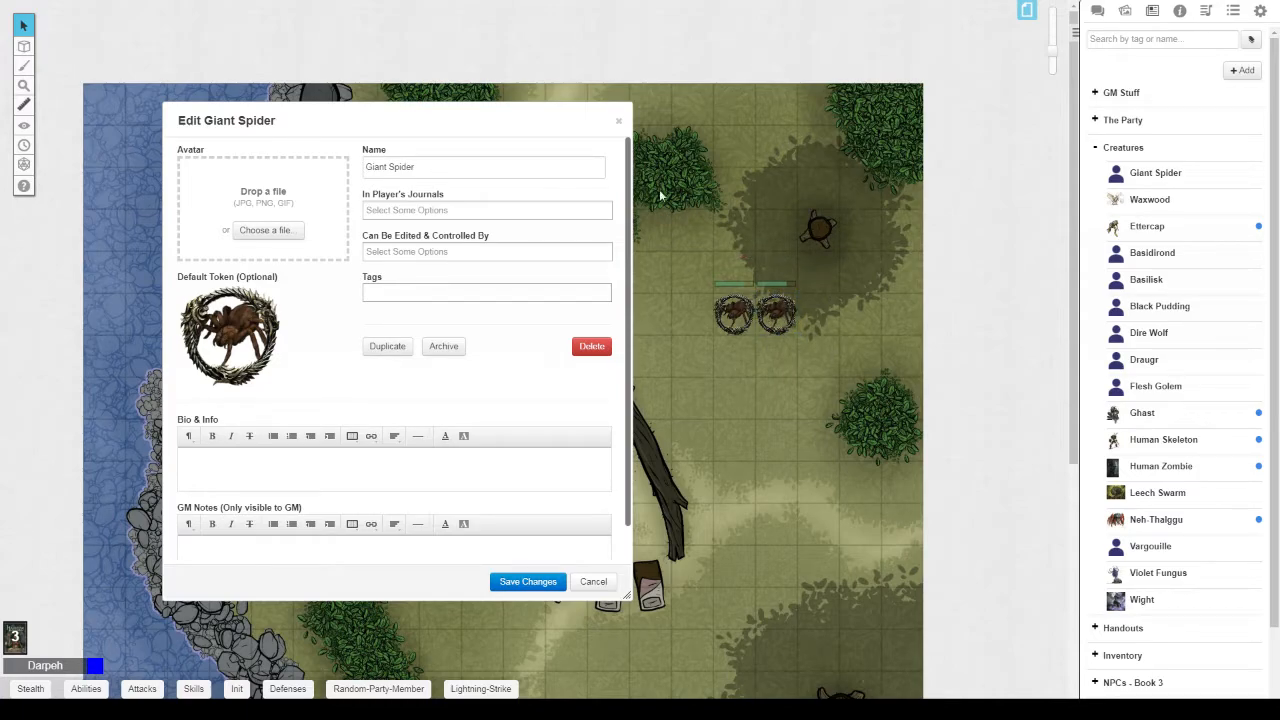
click(777, 316)
click(777, 244)
key(Return)
Set the first spider token's HP to 22.
click(739, 320)
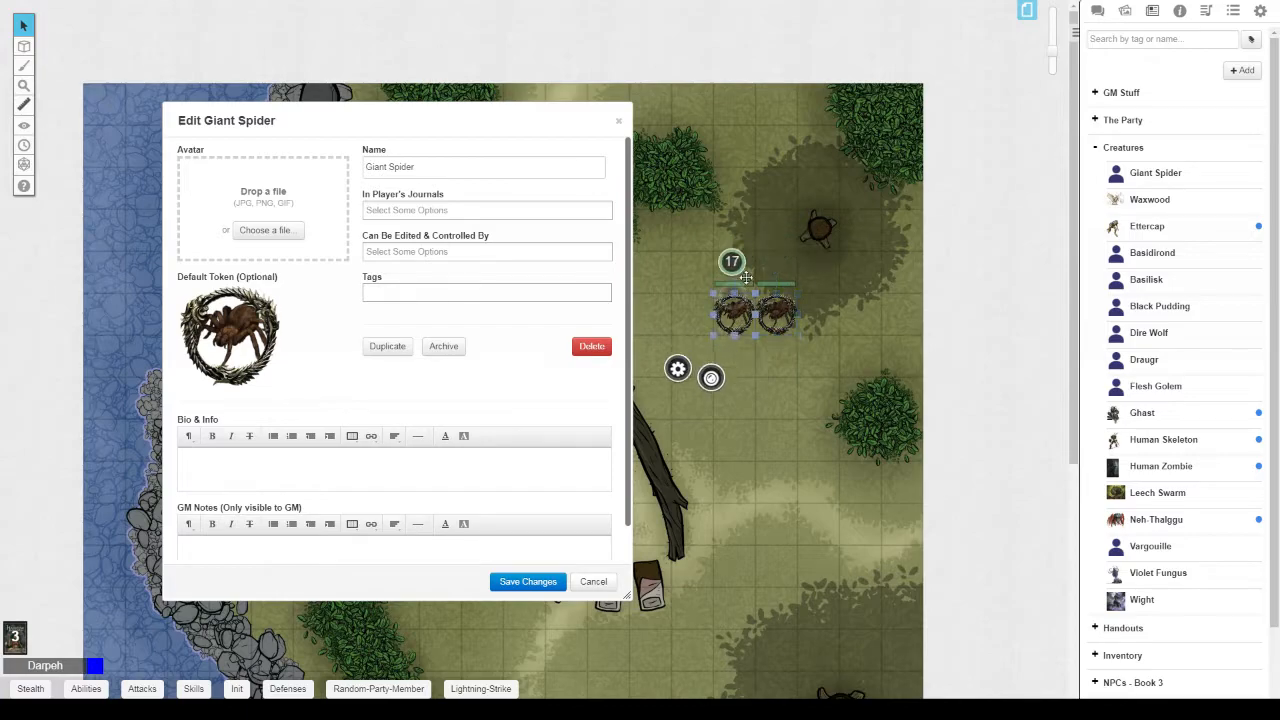
click(740, 254)
key(Return)
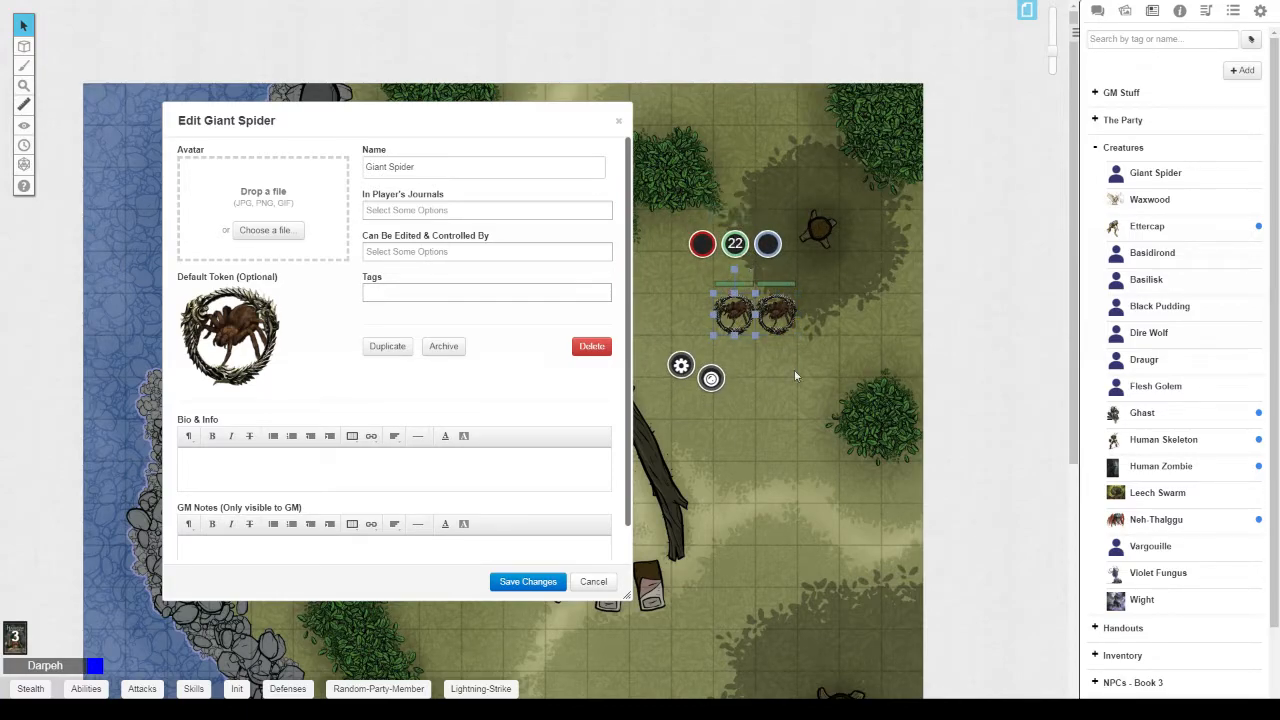
Move the first spider token up one square and place the second token two squares below it.
click(790, 372)
mouse_move(780, 300)
mouse_down()
mouse_move(781, 264)
mouse_move(790, 317)
mouse_up()
click(812, 363)
click(838, 344)
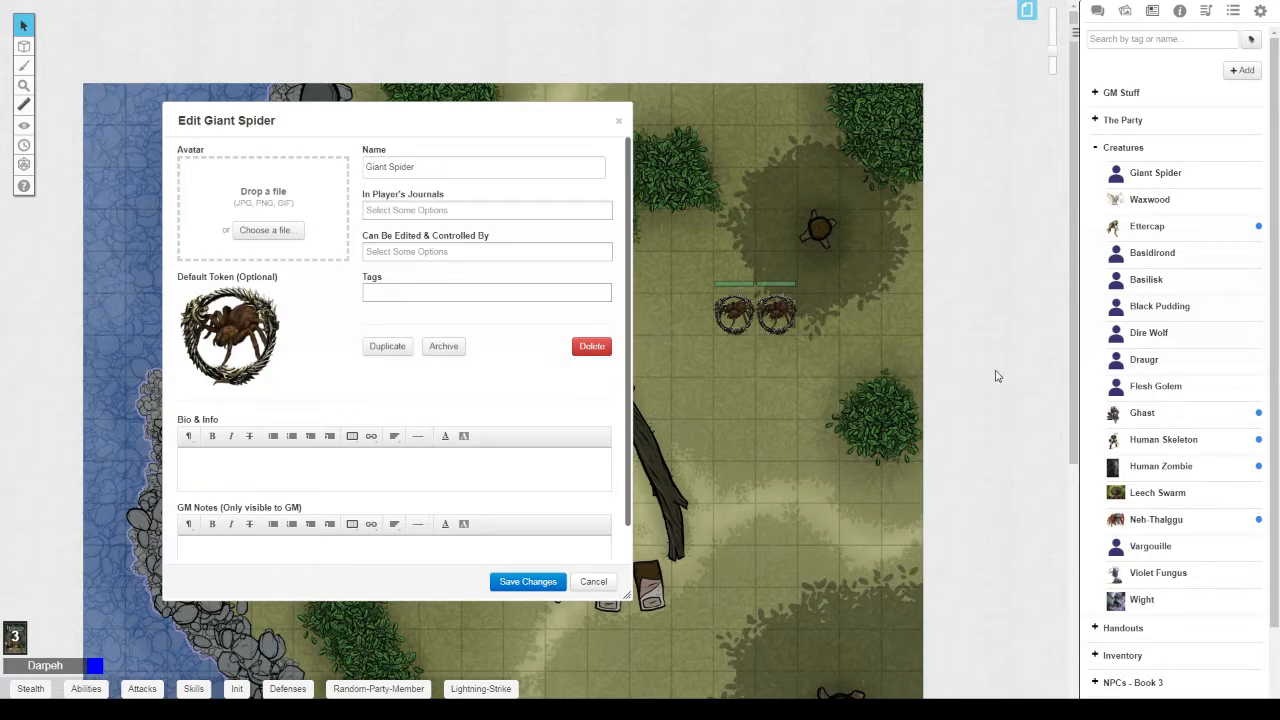
drag(773, 318, 739, 358)
click(791, 372)
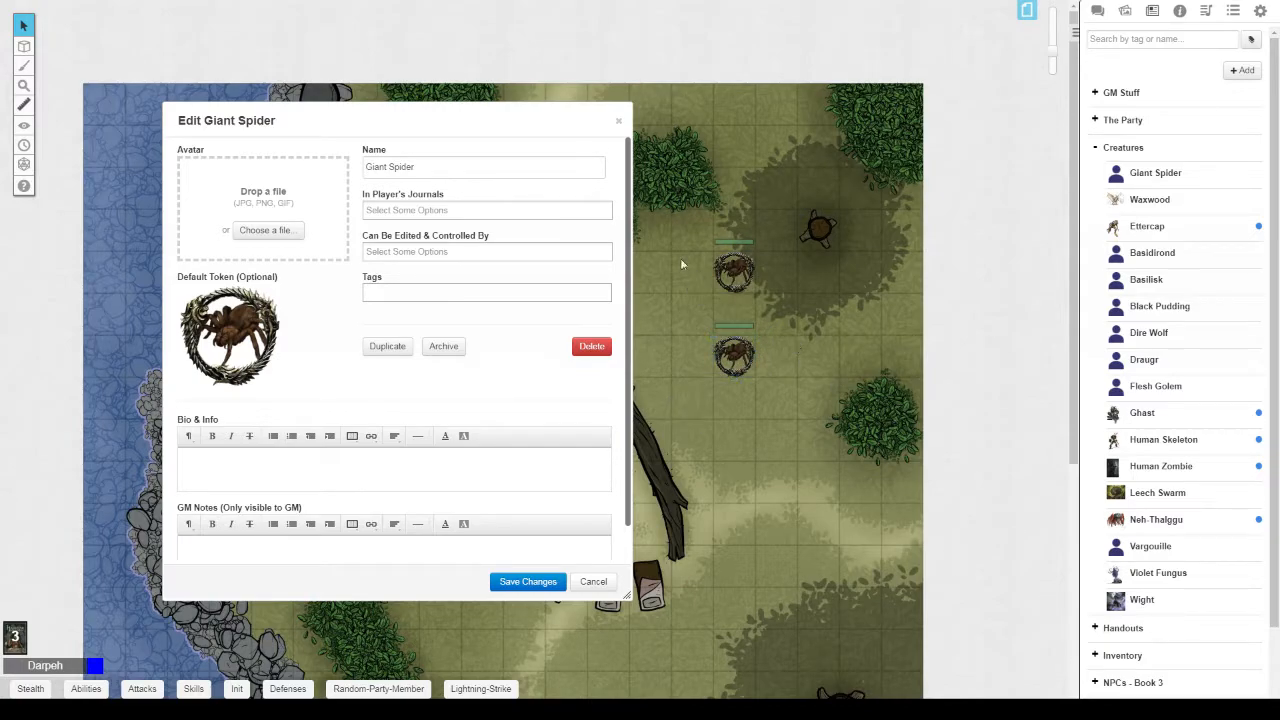
Delete the lower spider token and save the changes to the Giant Spider character.
click(737, 349)
key(Delete)
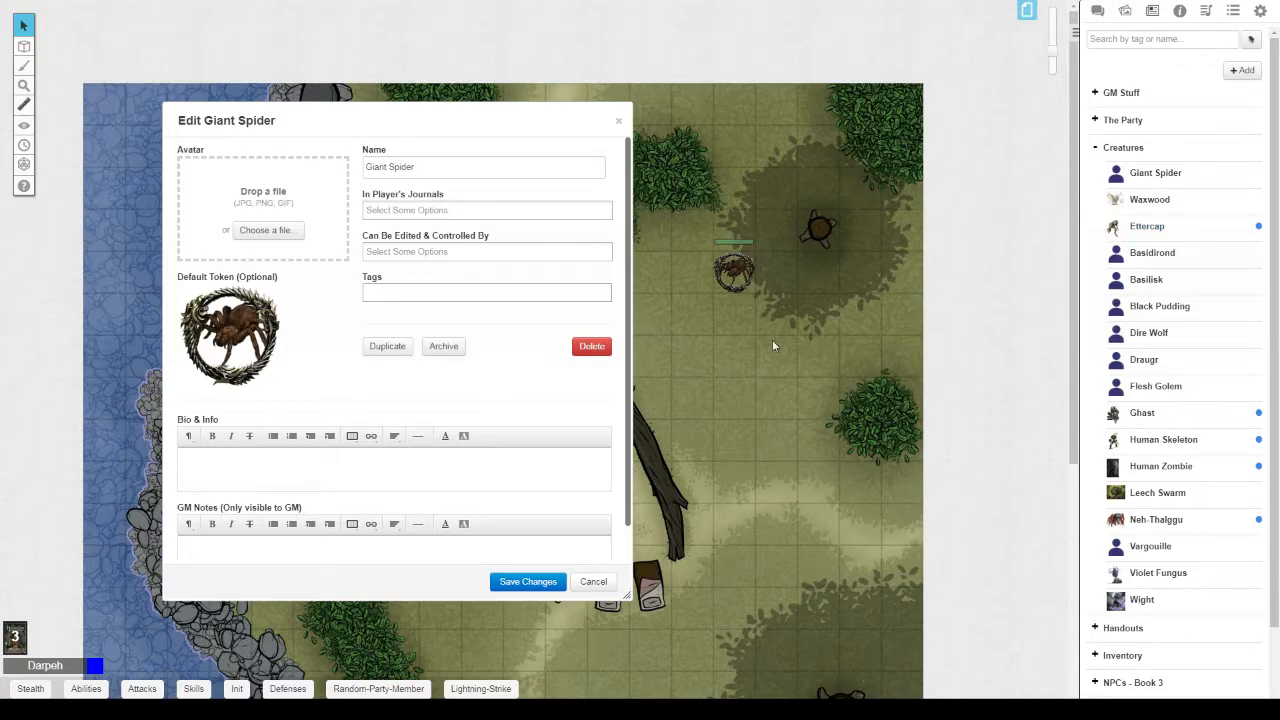
click(526, 580)
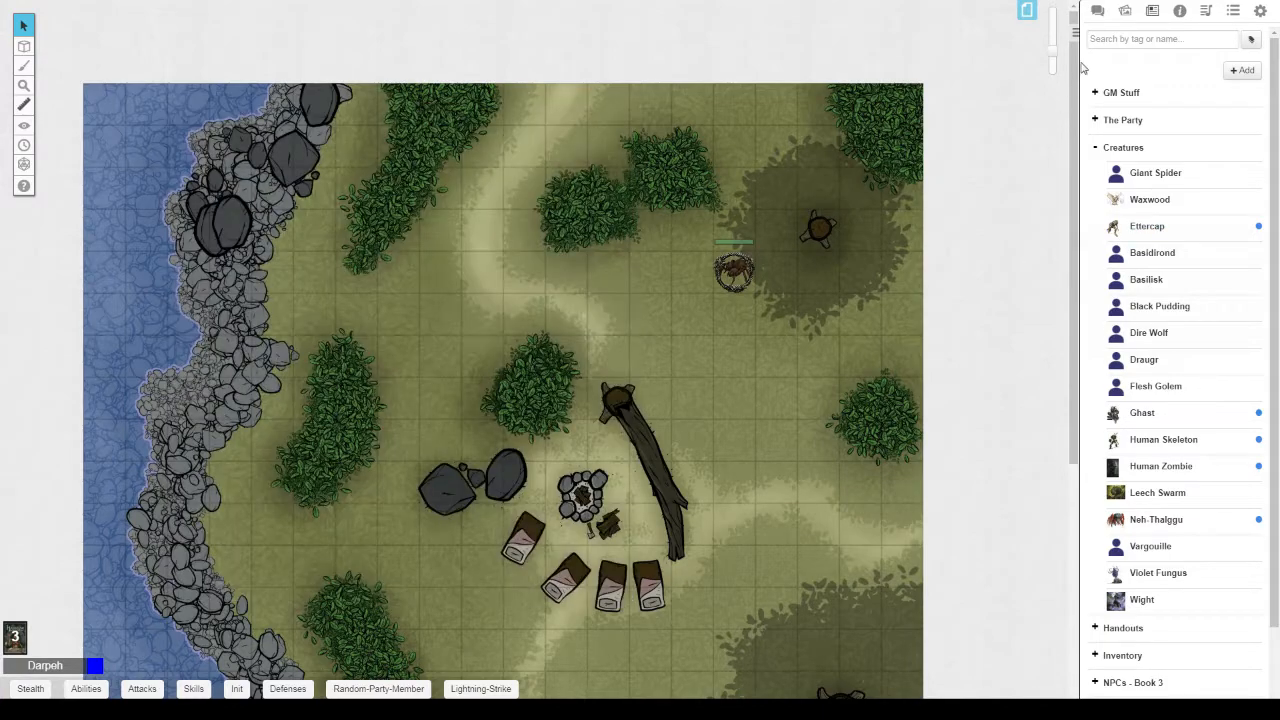
Open the chat log and run the Attacks macro on the spider token.
click(1097, 12)
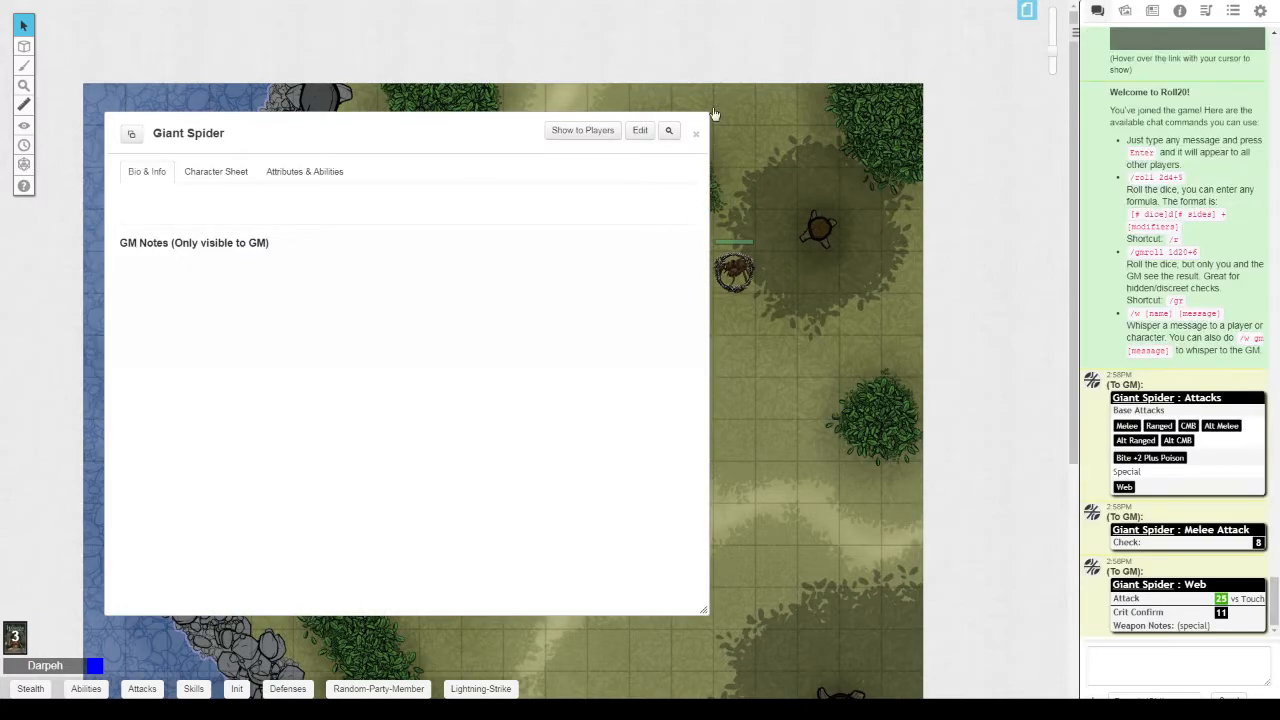
click(142, 689)
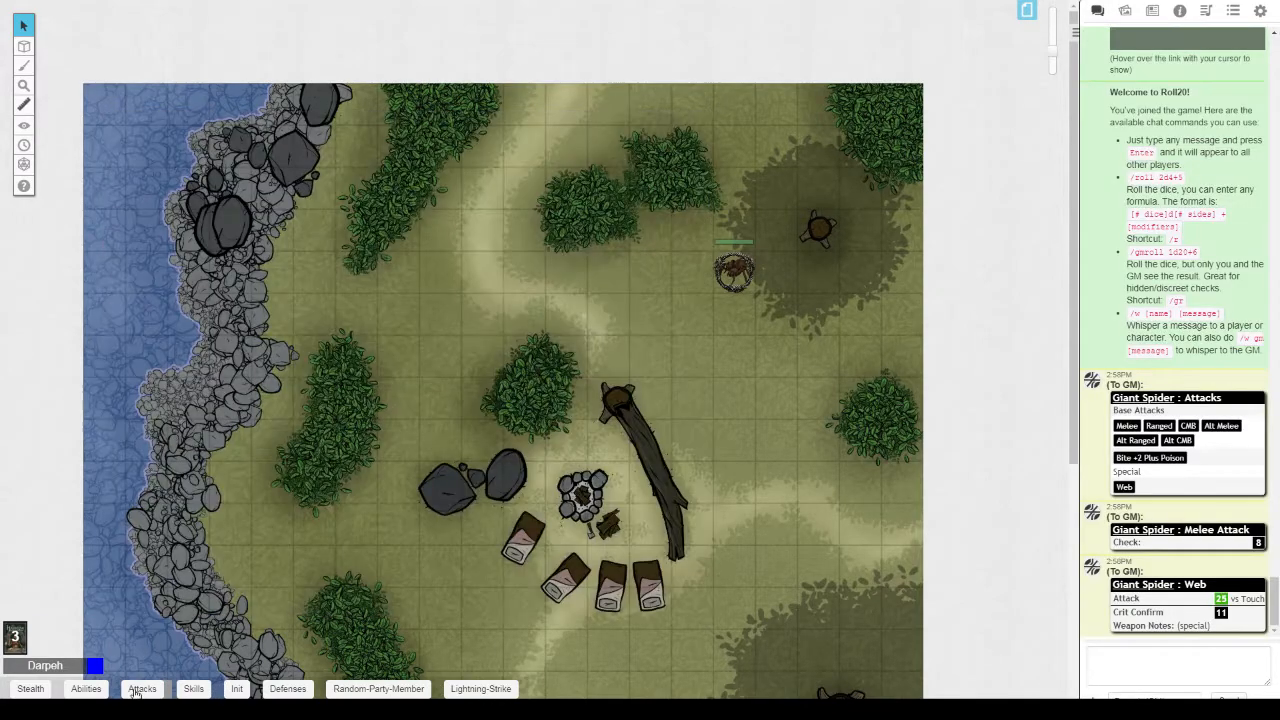
click(735, 270)
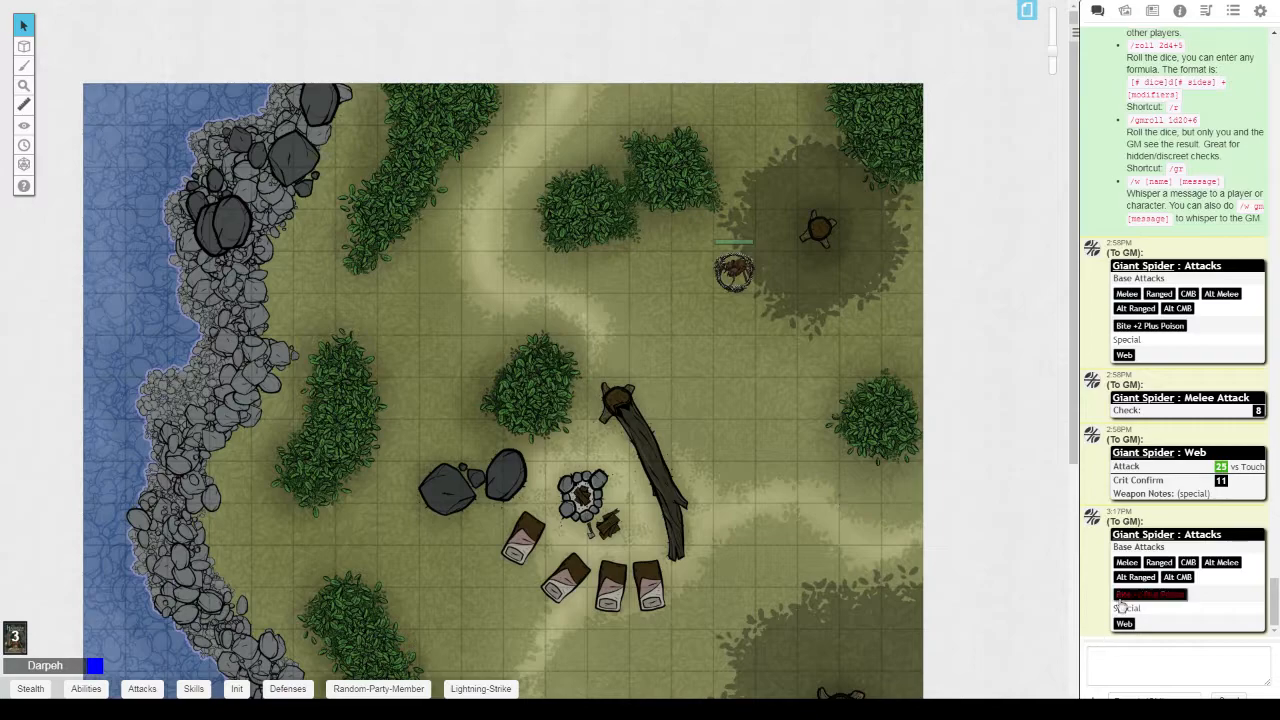